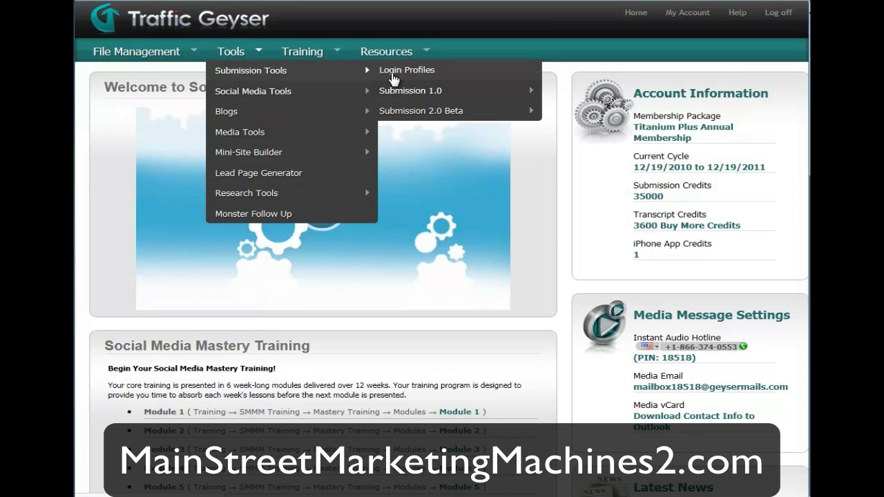
- Start a new Submit Media submission from Submission 1.0 without saving it as a template
{"action": "mouse_move", "coordinate": [392, 92]}
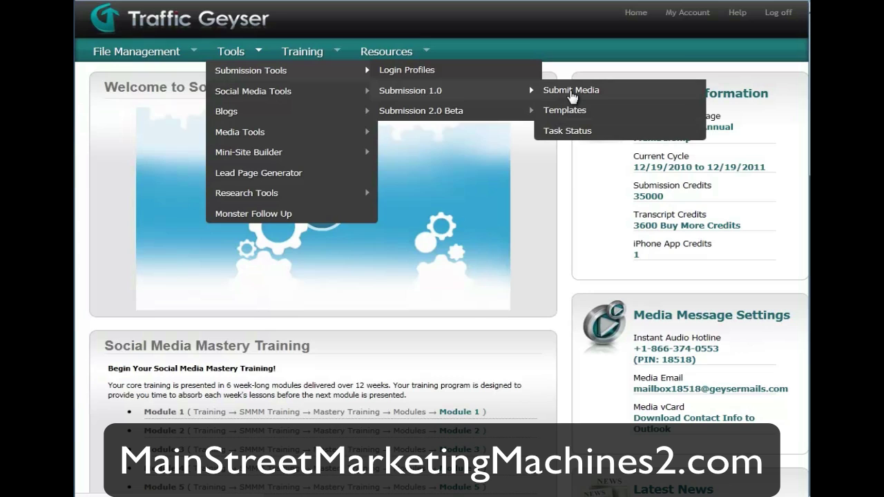
{"action": "left_click", "coordinate": [571, 92]}
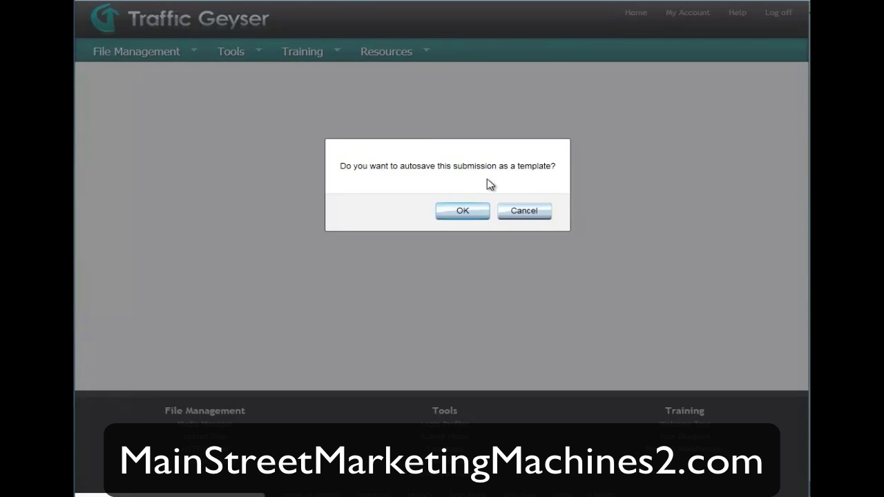
{"action": "left_click", "coordinate": [519, 213]}
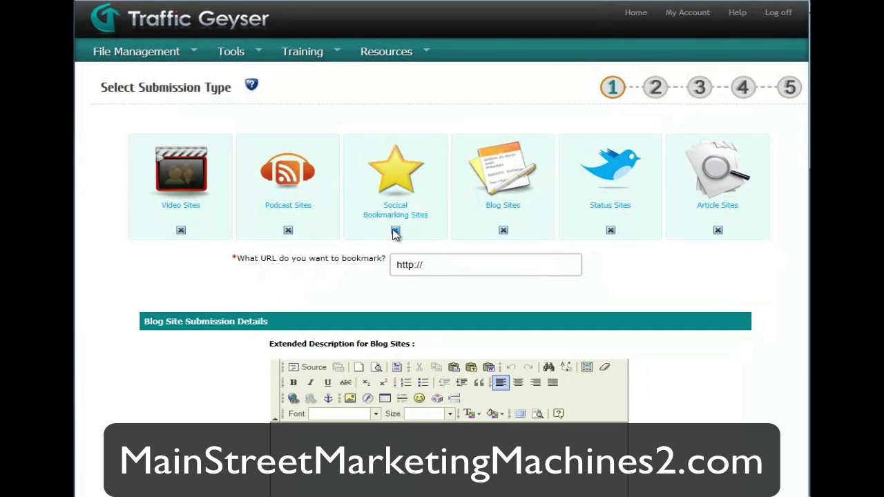
- Uncheck Social Bookmarking, Blog, Status and Article sites, leaving only Video and Podcast sites
{"action": "left_click", "coordinate": [395, 230]}
{"action": "left_click", "coordinate": [504, 230]}
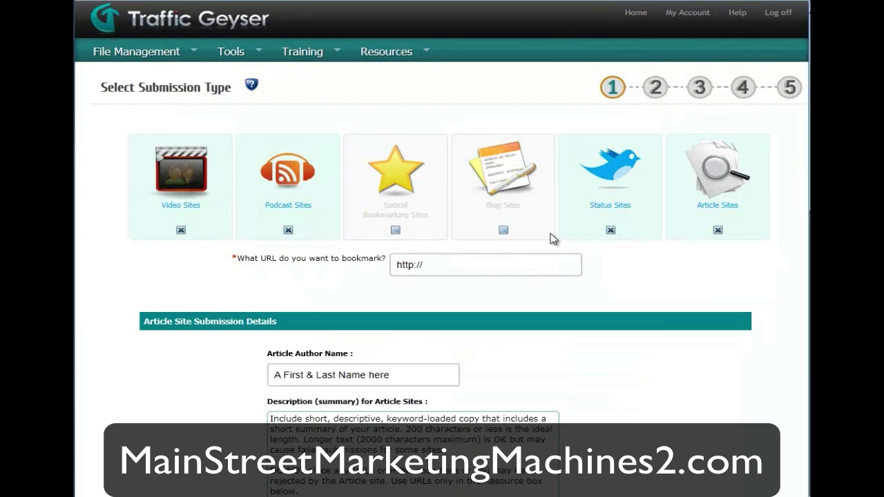
{"action": "left_click", "coordinate": [611, 231]}
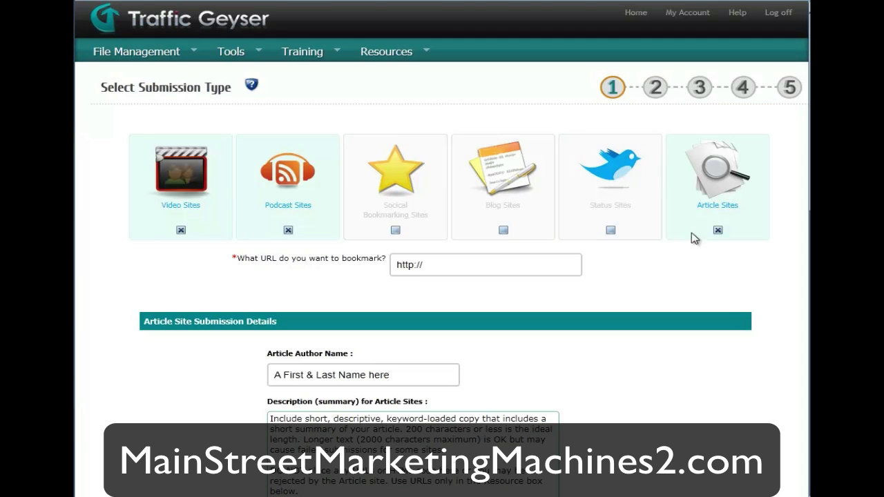
{"action": "left_click", "coordinate": [717, 231]}
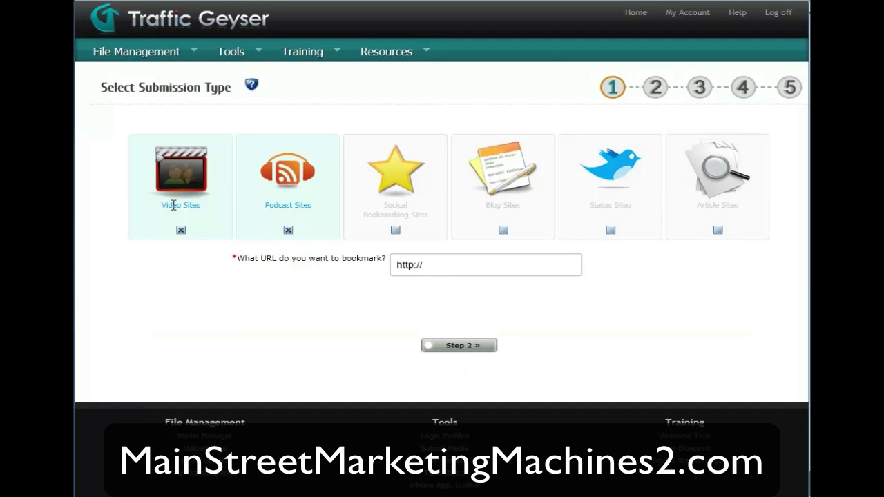
- Enter MainStreetMarketingMachines2.com as the URL to bookmark and continue to step 2
{"action": "left_click", "coordinate": [431, 264]}
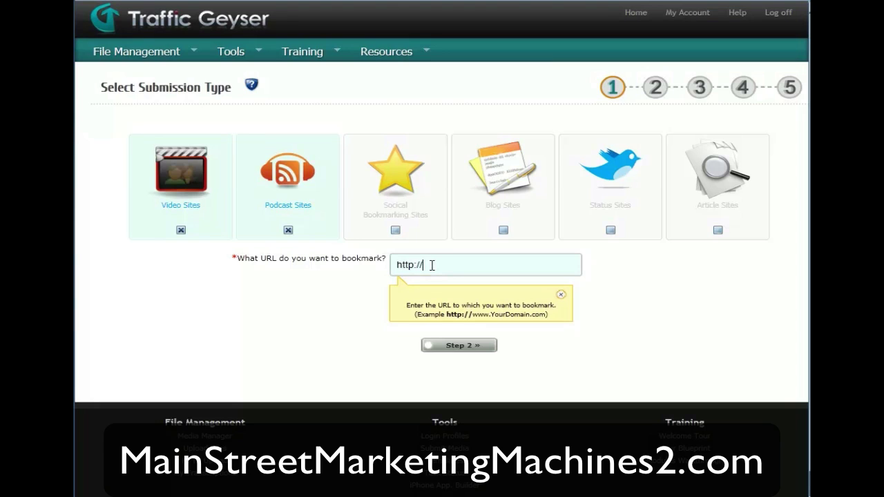
{"action": "type", "text": "MainStreetMarketingMachines2.com"}
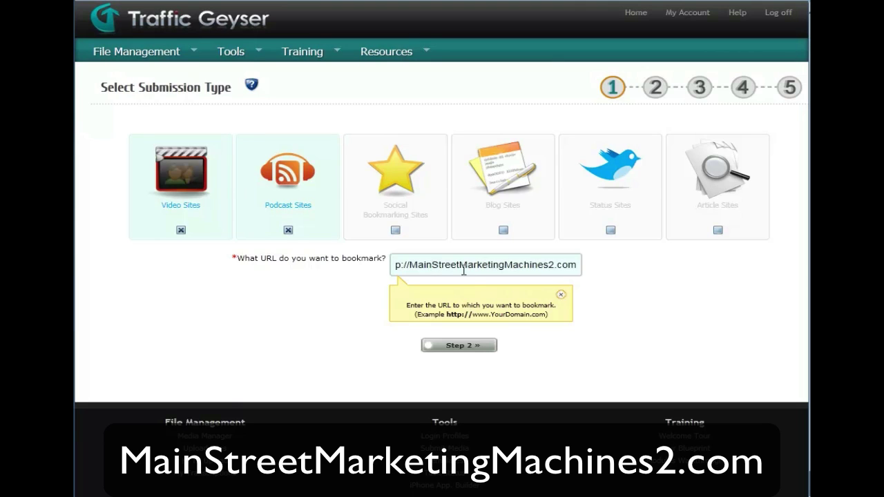
{"action": "left_click", "coordinate": [452, 346]}
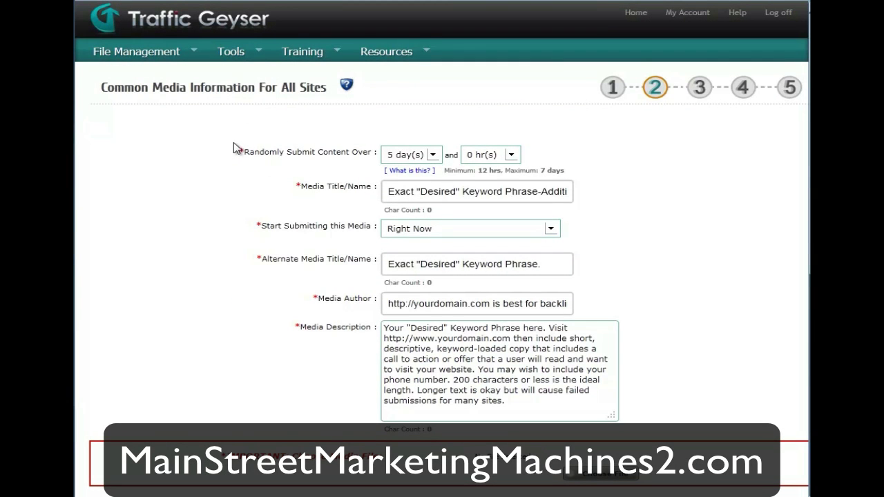
- Set submissions to spread over 7 days and title the media 'Main Street Marketing Machines 2 Bonus'
{"action": "left_click", "coordinate": [433, 154]}
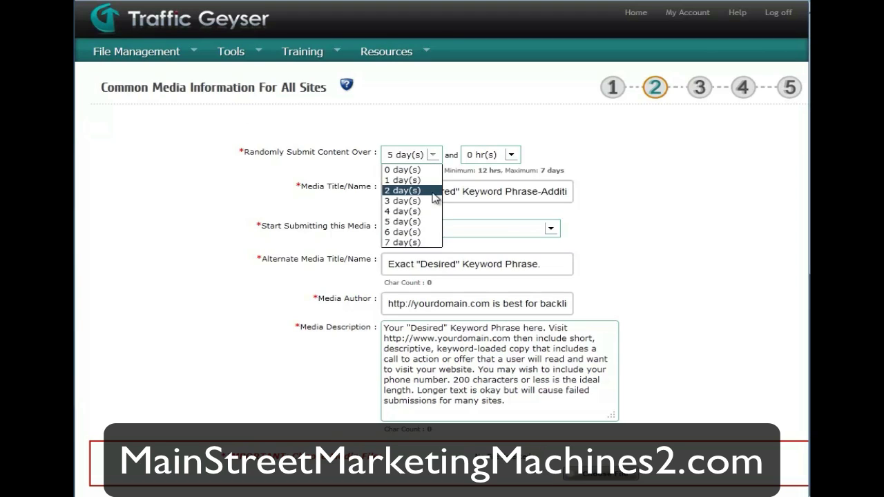
{"action": "left_click", "coordinate": [425, 241]}
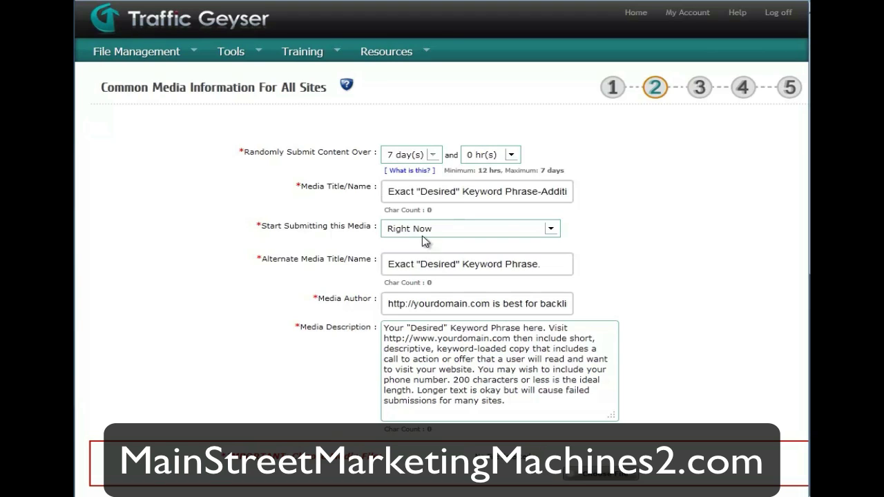
{"action": "left_click", "coordinate": [401, 191]}
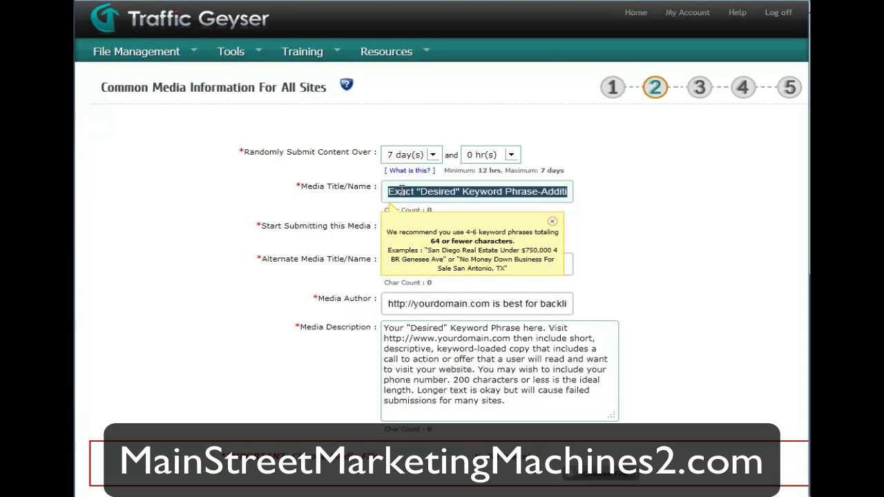
{"action": "type", "text": "Main Street "}
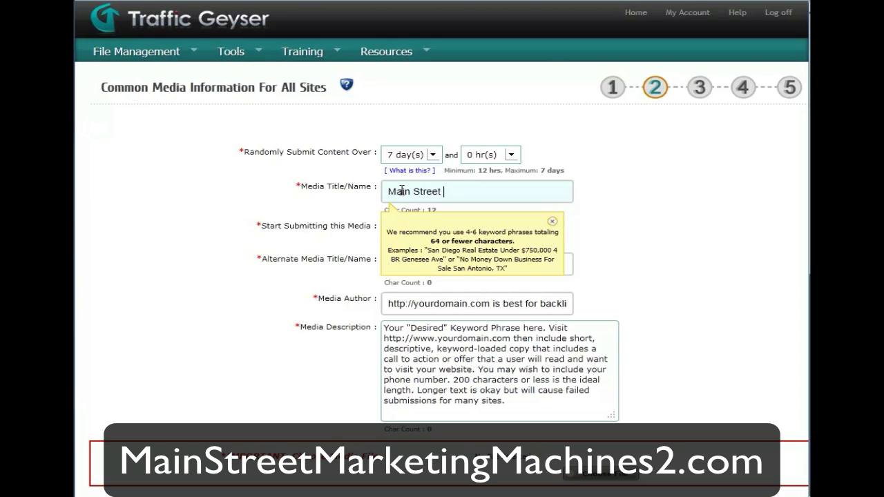
{"action": "type", "text": "Marchin"}
{"action": "key", "text": "BackSpace"}
{"action": "key", "text": "BackSpace"}
{"action": "key", "text": "BackSpace"}
{"action": "key", "text": "BackSpace"}
{"action": "key", "text": "BackSpace"}
{"action": "type", "text": "chine"}
{"action": "key", "text": "BackSpace"}
{"action": "key", "text": "BackSpace"}
{"action": "key", "text": "BackSpace"}
{"action": "key", "text": "BackSpace"}
{"action": "key", "text": "BackSpace"}
{"action": "type", "text": "arketing Machines 2"}
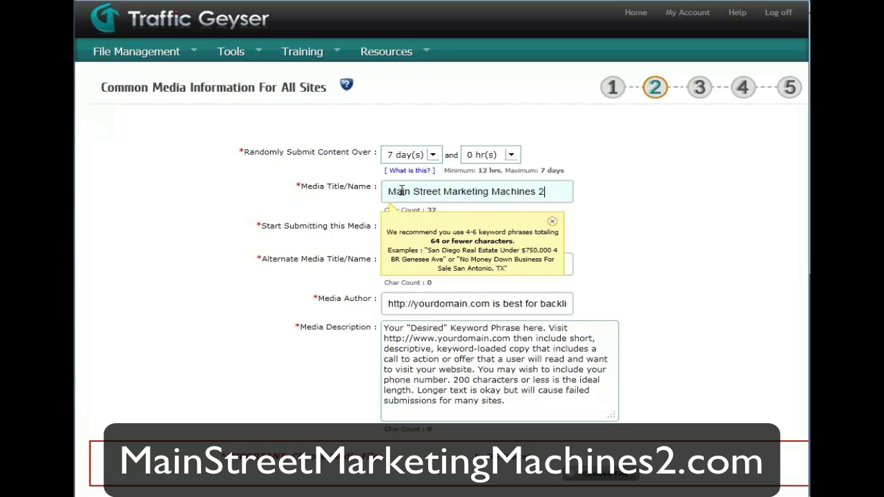
{"action": "type", "text": " Bonus"}
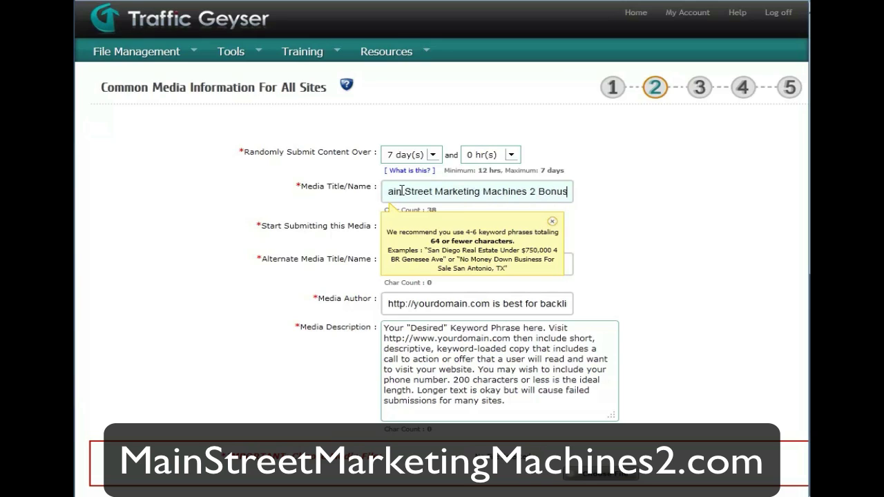
{"action": "left_click", "coordinate": [552, 224]}
- Keep submissions starting right now and set the alternate title to 'Main Street Marketing Machines 2'
{"action": "left_click", "coordinate": [503, 232]}
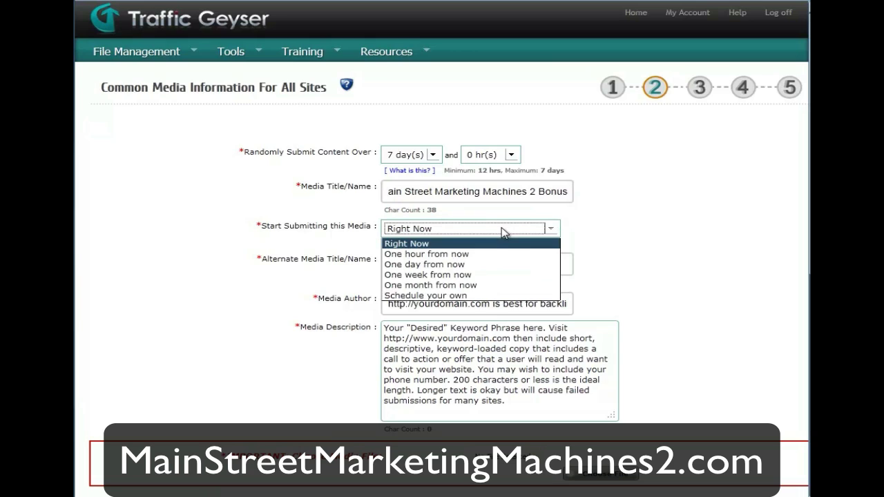
{"action": "left_click", "coordinate": [503, 232]}
{"action": "left_click", "coordinate": [553, 229]}
{"action": "left_click", "coordinate": [524, 245]}
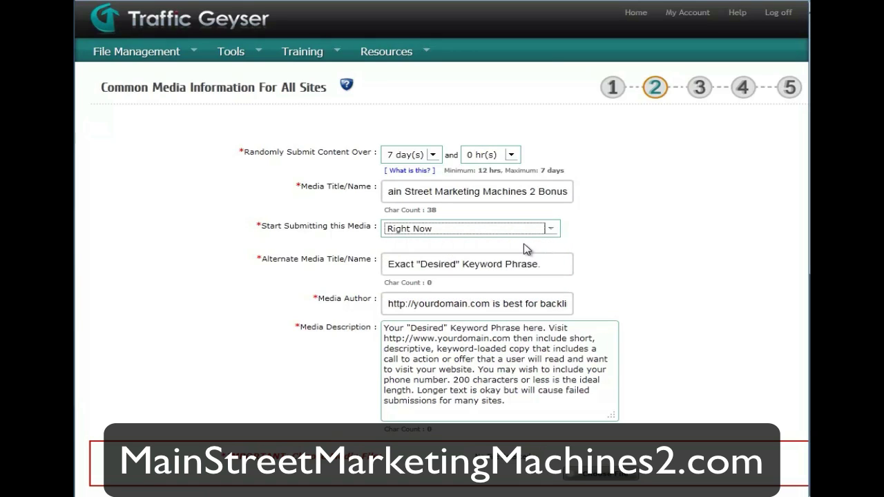
{"action": "left_click", "coordinate": [463, 270]}
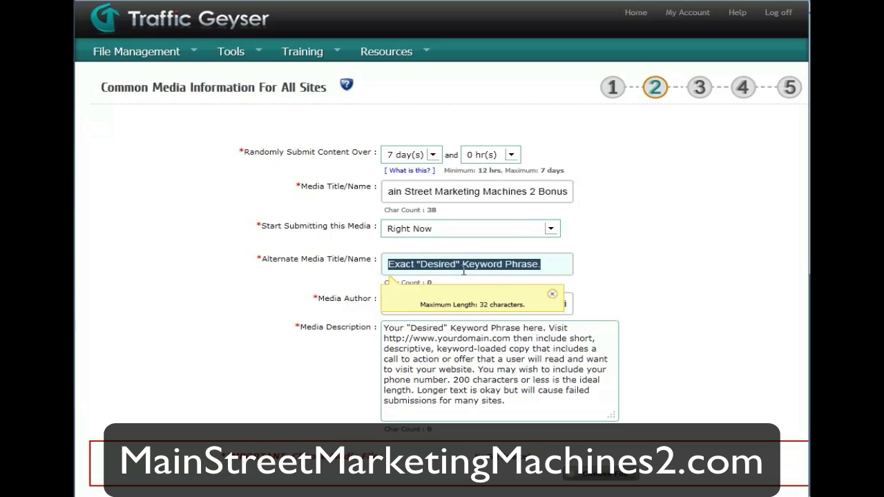
{"action": "type", "text": "Ma"}
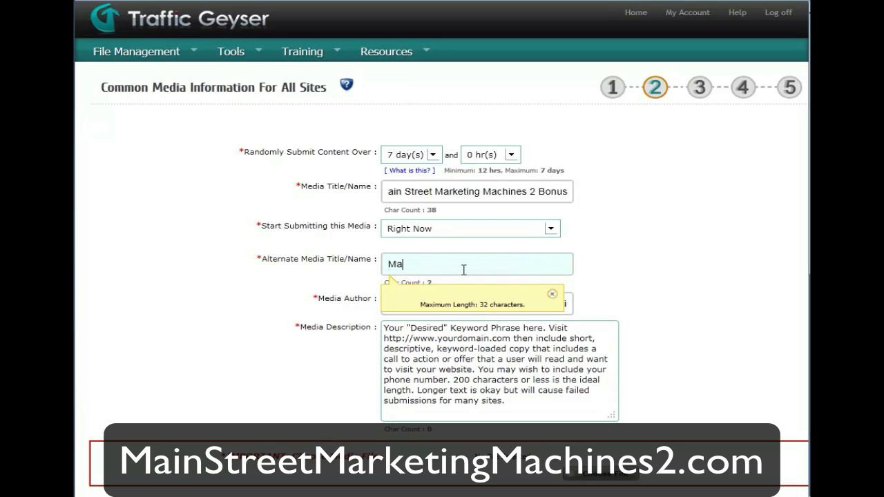
{"action": "type", "text": "in Street Marketing Machines 2"}
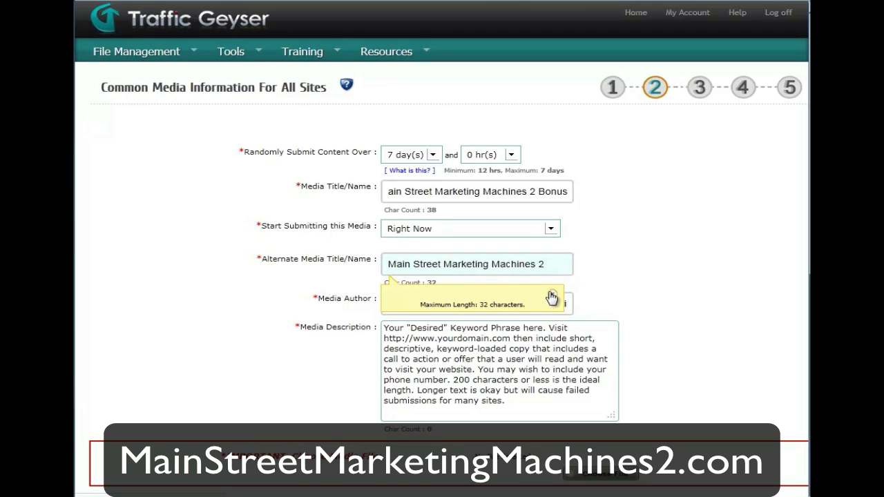
{"action": "left_click", "coordinate": [552, 297]}
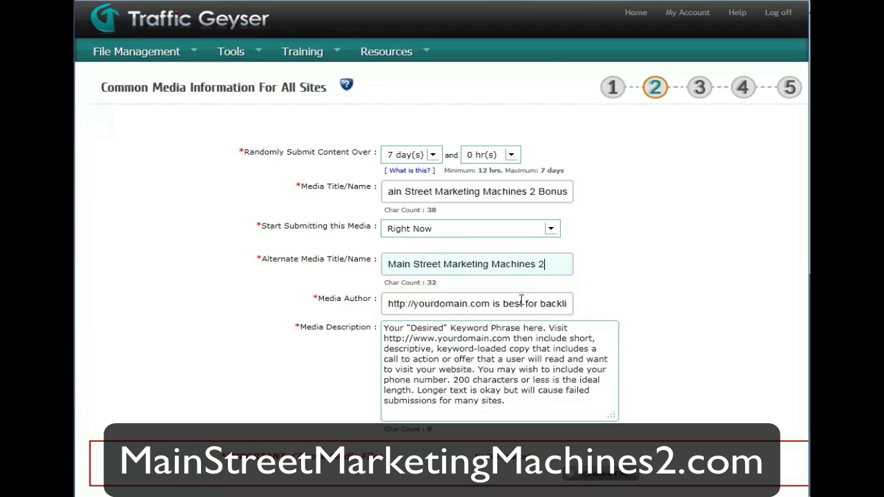
{"action": "triple_click", "coordinate": [520, 303]}
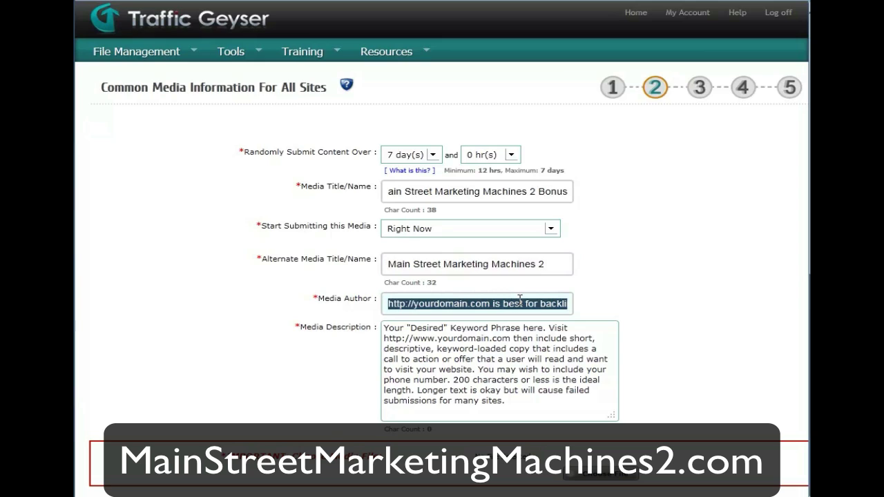
{"action": "type", "text": "http://"}
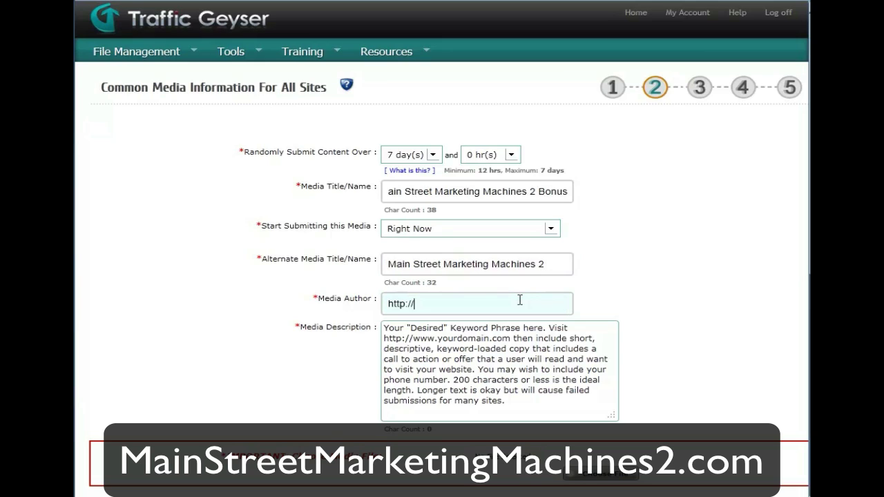
{"action": "type", "text": "MainStreetMarketingMa"}
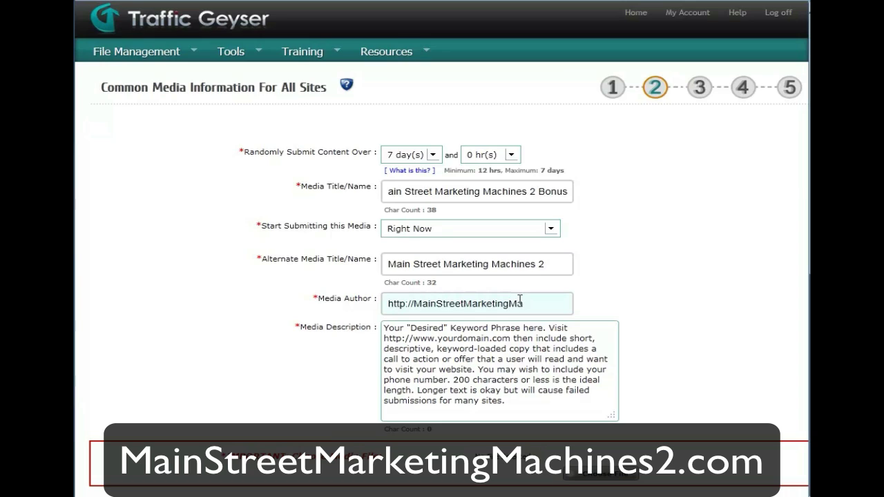
{"action": "type", "text": "chines2.com"}
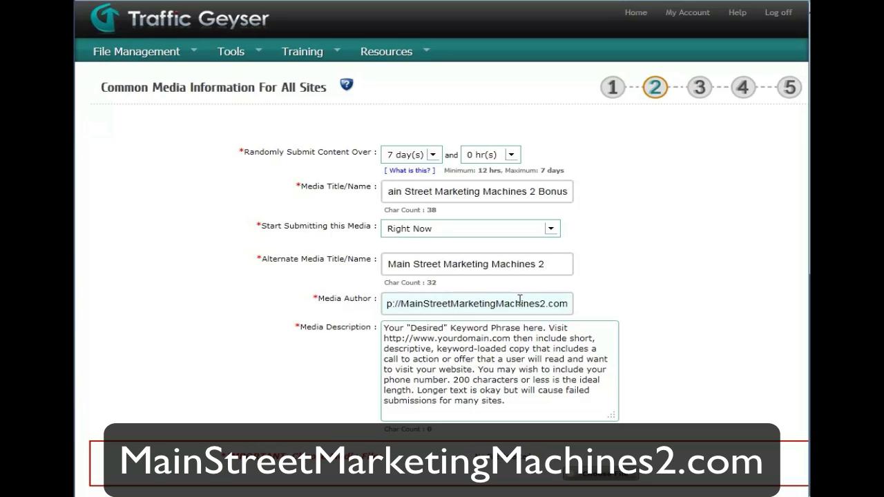
{"action": "key", "text": "Tab"}
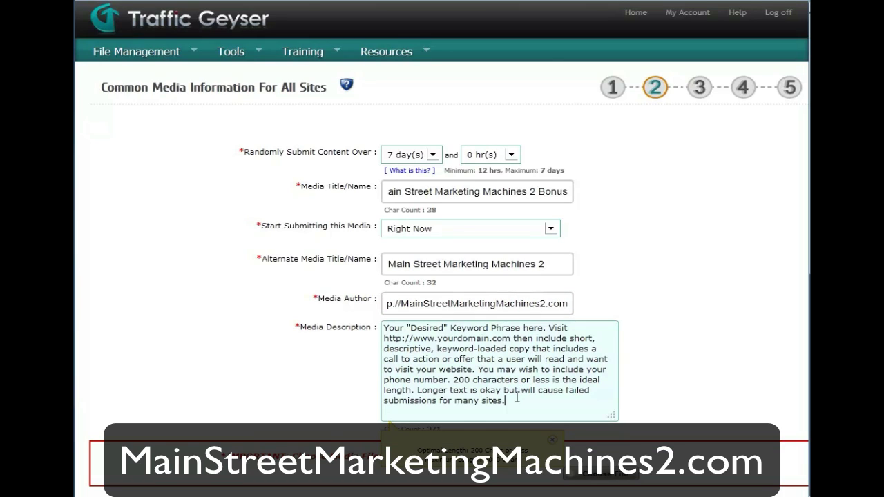
{"action": "left_click_drag", "start_coordinate": [513, 400], "coordinate": [369, 325]}
{"action": "type", "text": "h"}
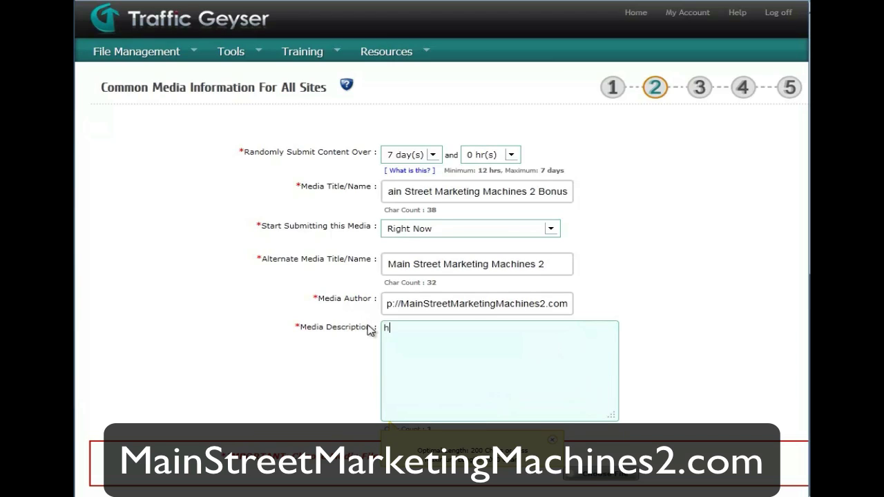
{"action": "type", "text": "ttp://MainStreetMarketingMac"}
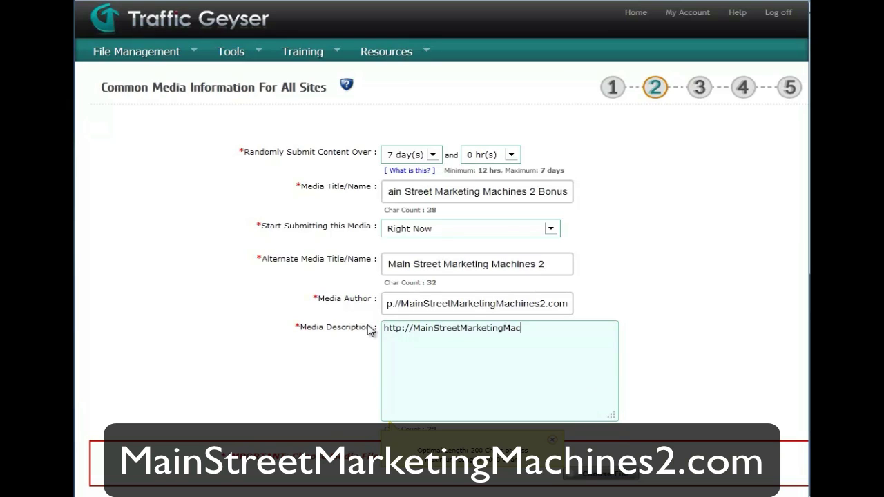
{"action": "type", "text": "hines2.com - The best Main Street Mar"}
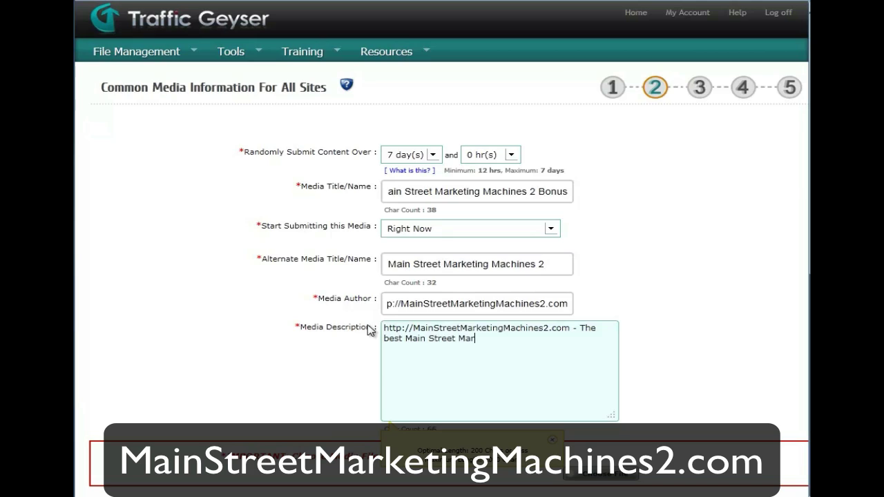
{"action": "type", "text": "keting Machines "}
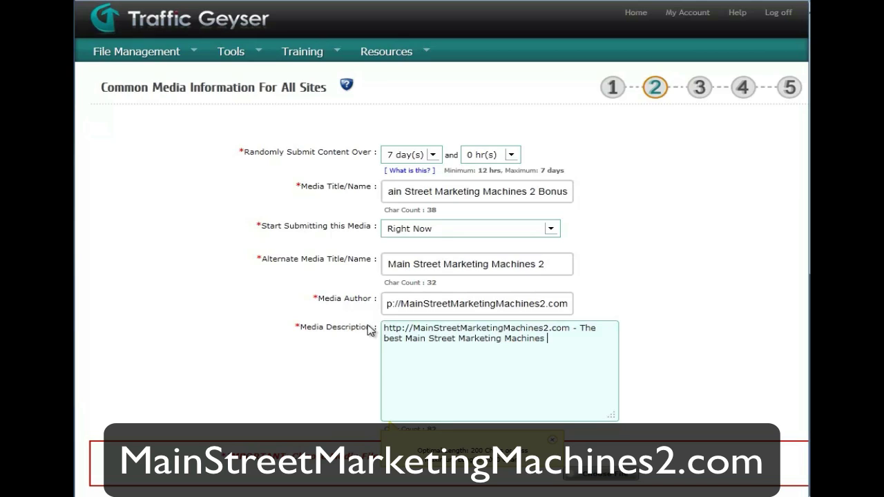
{"action": "type", "text": "2 Bonus including Fre"}
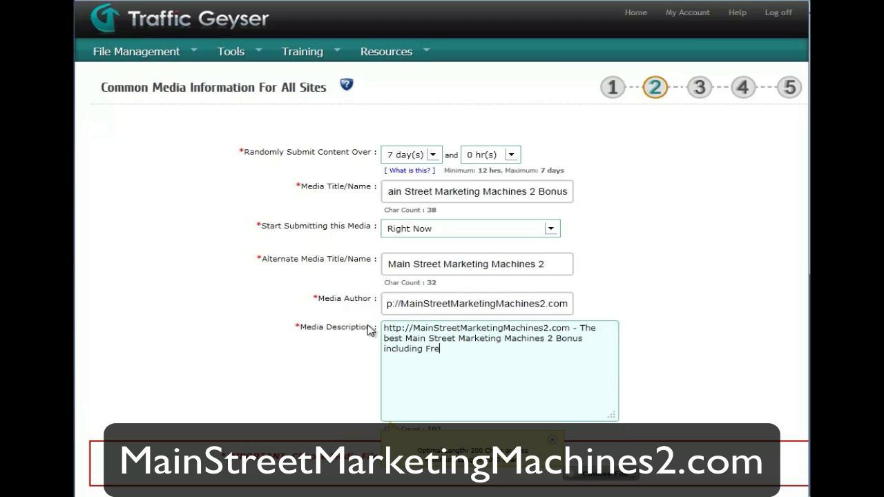
{"action": "type", "text": "e Apple iPad 2 or HD "}
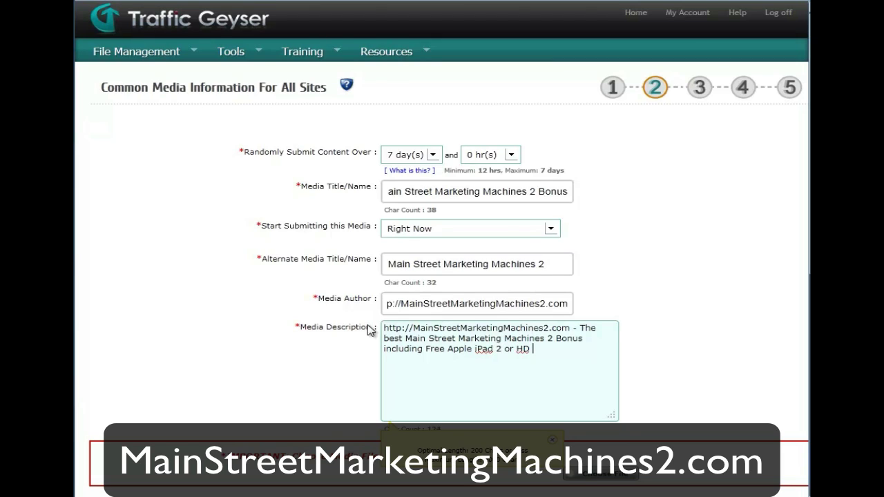
{"action": "type", "text": "viideo production stui"}
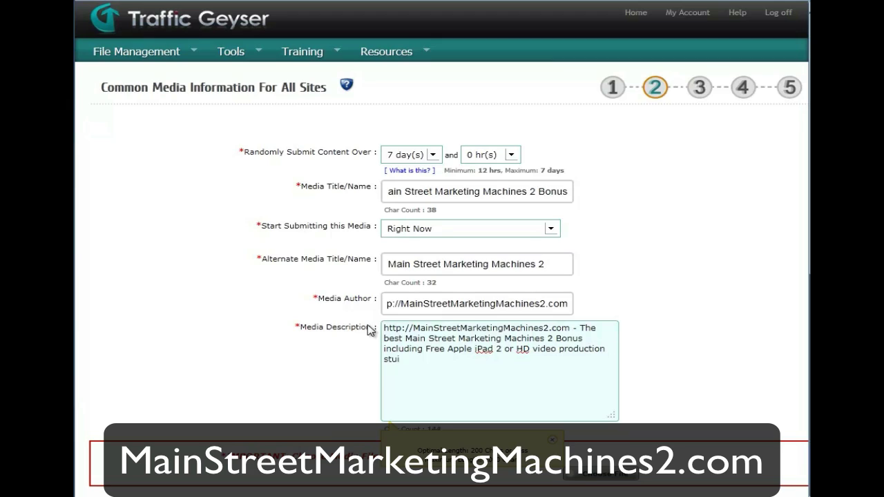
{"action": "key", "text": "BackSpace"}
{"action": "type", "text": "dio, web templates, done "}
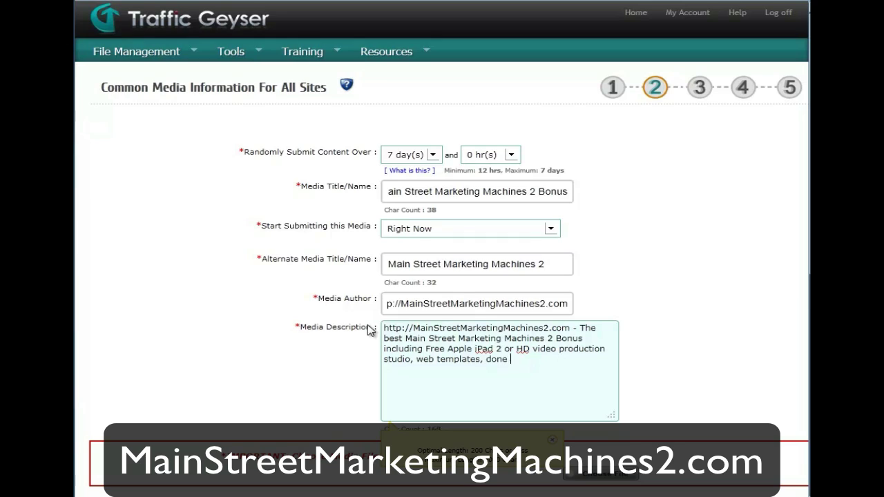
{"action": "type", "text": "for you sites, marketing pl"}
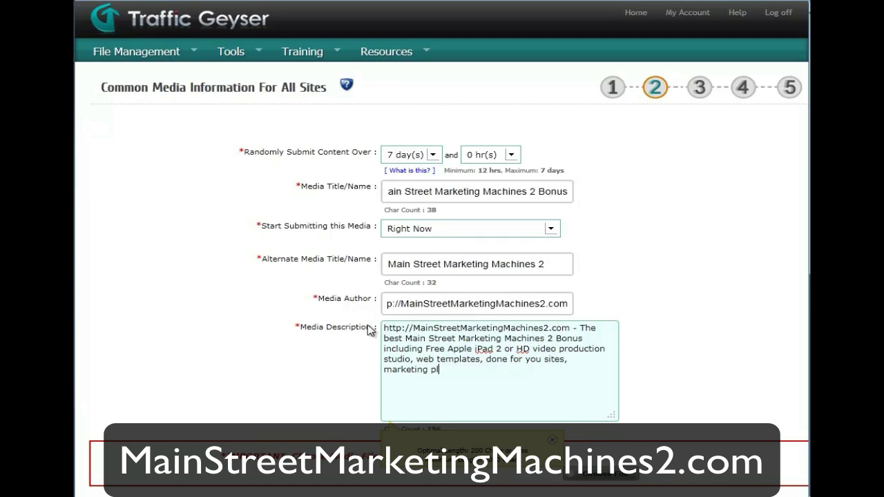
{"action": "type", "text": "ans, fast cash quick st"}
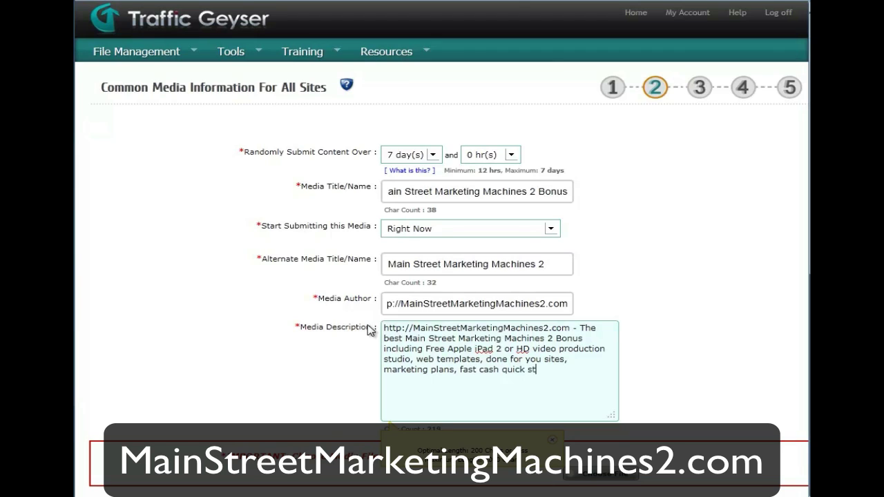
{"action": "type", "text": "art, mastermind and"}
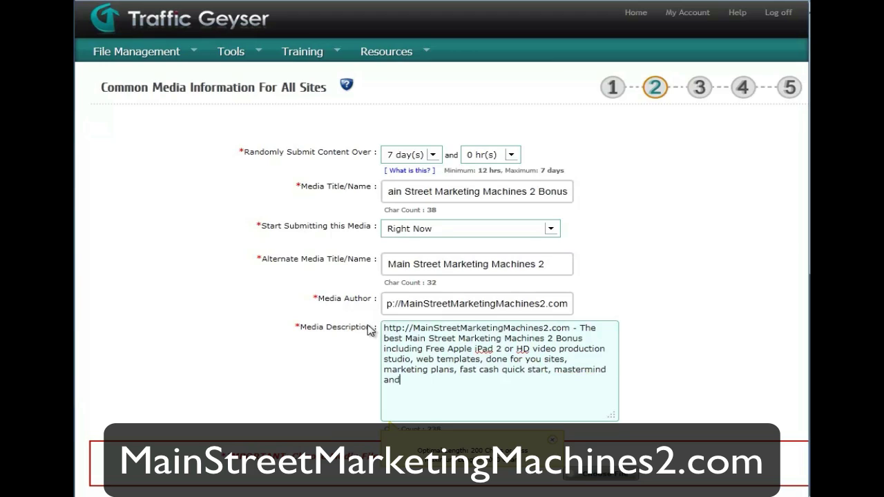
{"action": "type", "text": " more make this the"}
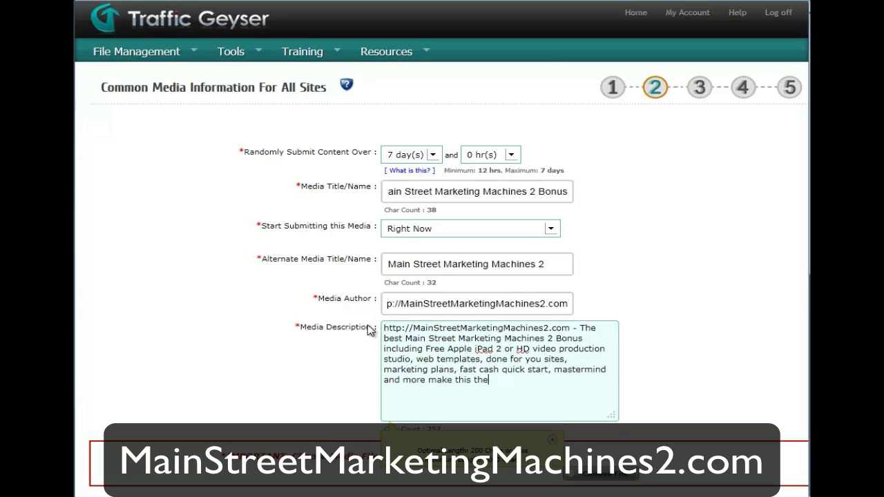
{"action": "type", "text": " best Main Street"}
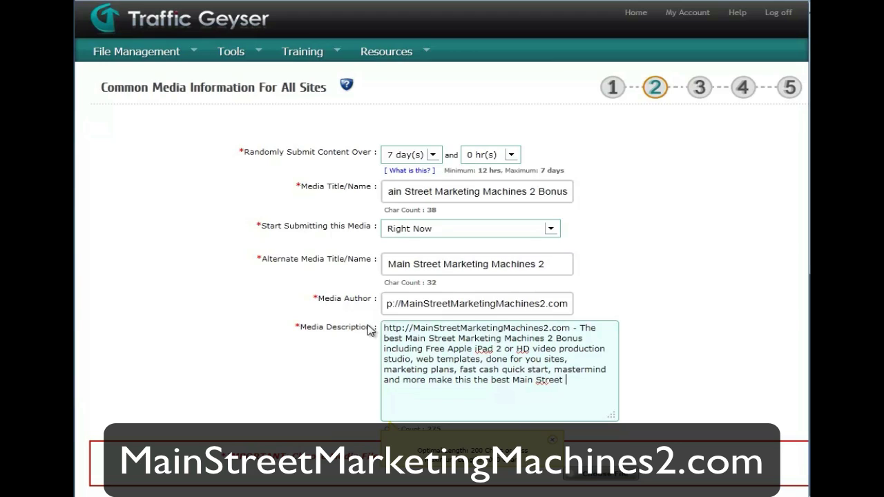
{"action": "type", "text": " Marketing Machines 2"}
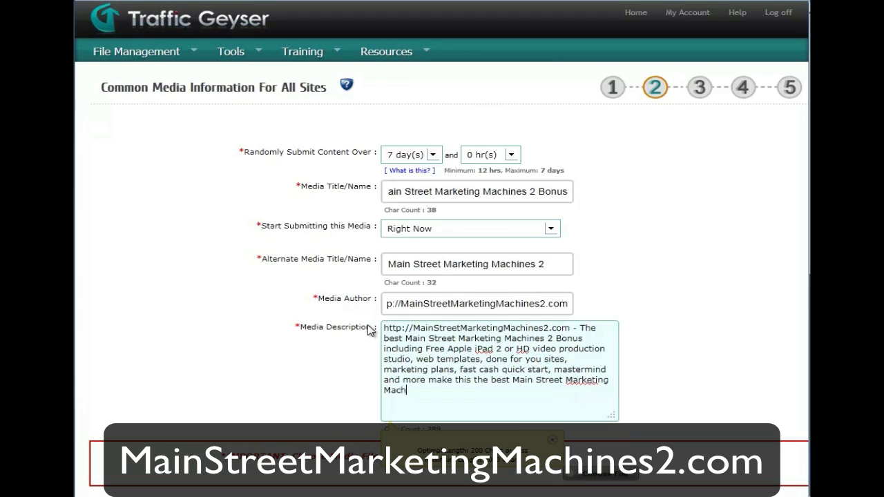
{"action": "type", "text": " bonus on the"}
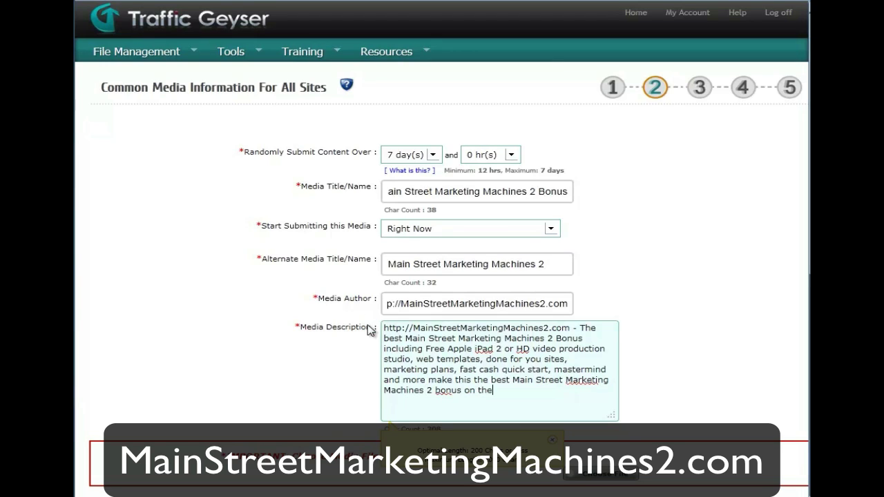
{"action": "type", "text": " planet!"}
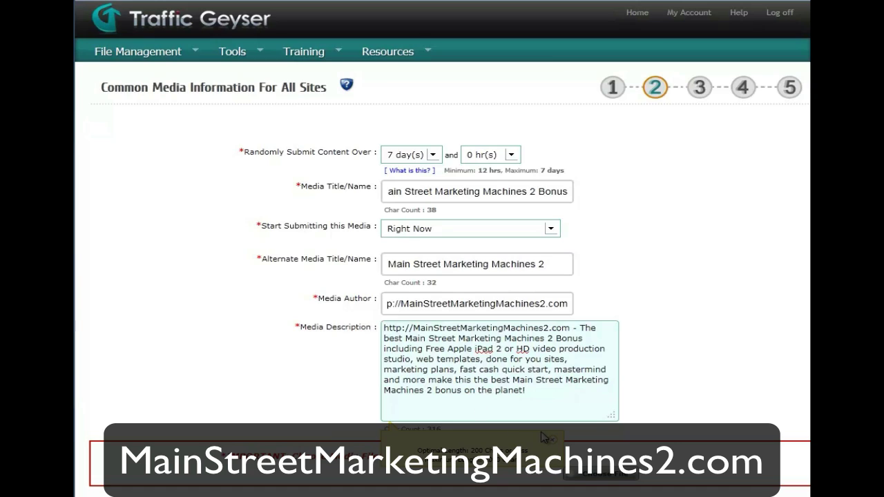
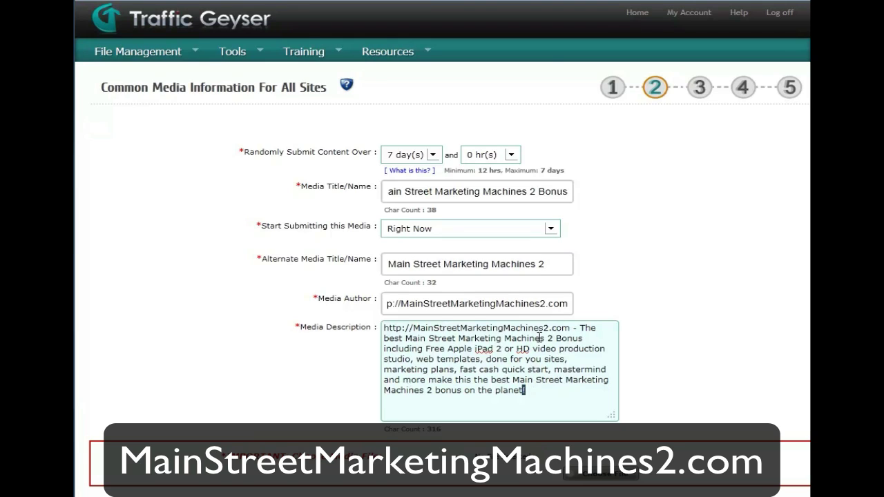
- Delete 'The best' and 'Apple' from the description and replace 'including' with 'w/'
{"action": "double_click", "coordinate": [390, 338]}
{"action": "key", "text": "BackSpace"}
{"action": "key", "text": "BackSpace"}
{"action": "key", "text": "BackSpace"}
{"action": "key", "text": "BackSpace"}
{"action": "key", "text": "BackSpace"}
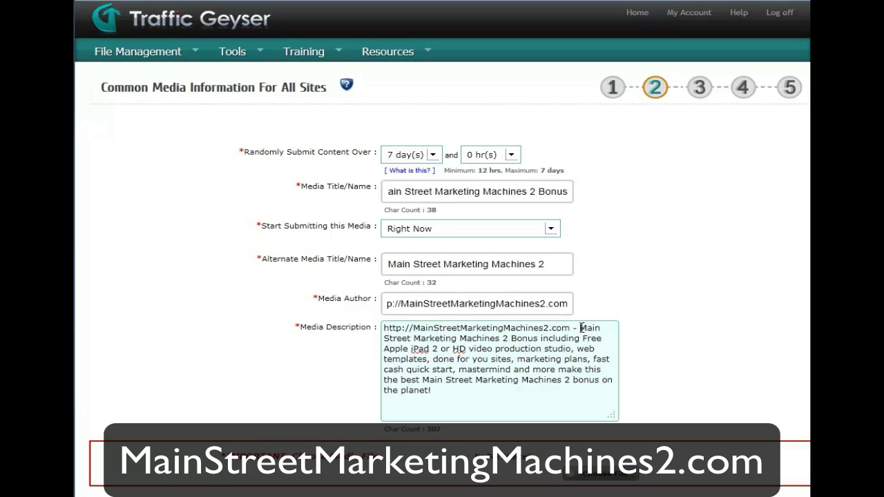
{"action": "left_click_drag", "start_coordinate": [580, 328], "coordinate": [577, 336]}
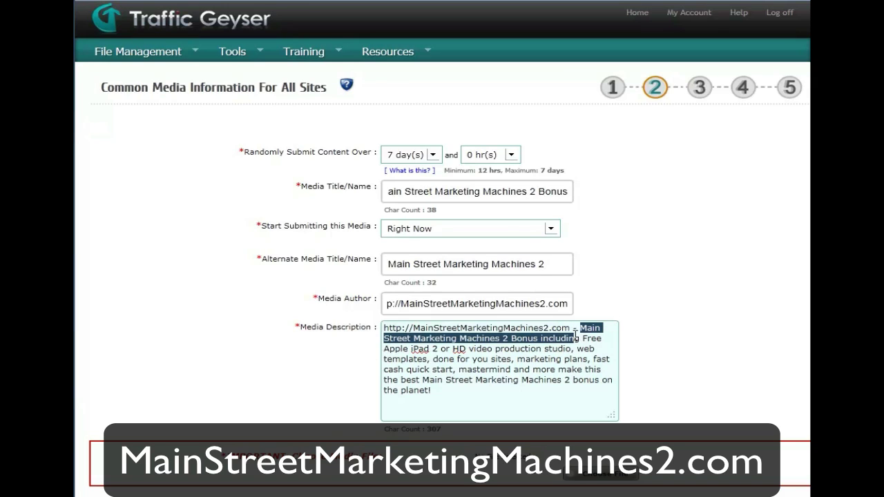
{"action": "left_click", "coordinate": [562, 338]}
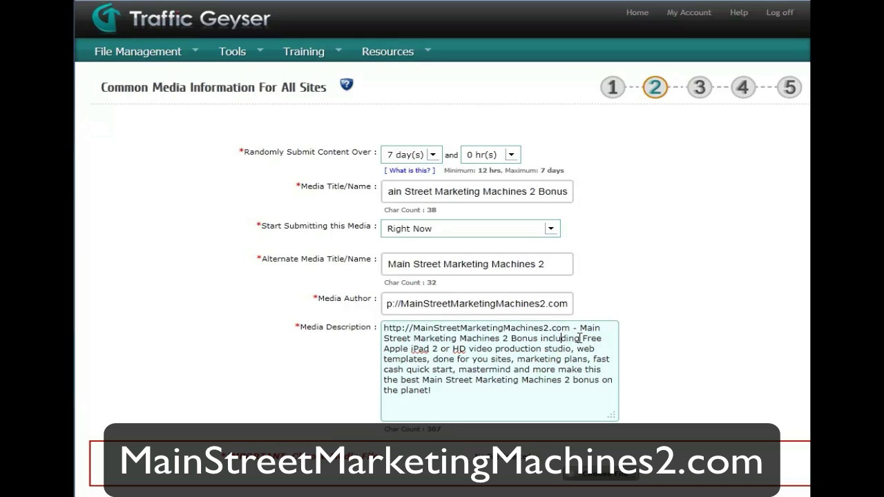
{"action": "double_click", "coordinate": [570, 339]}
{"action": "type", "text": "w/"}
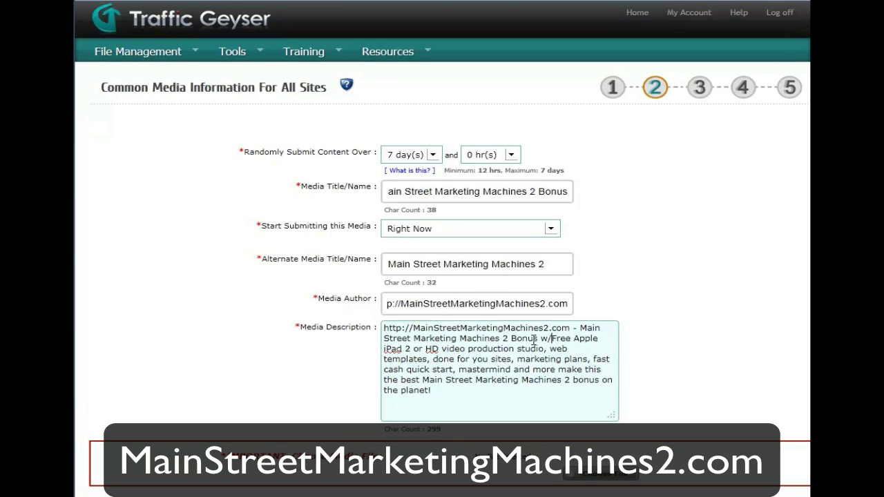
{"action": "double_click", "coordinate": [581, 338]}
{"action": "key", "text": "BackSpace"}
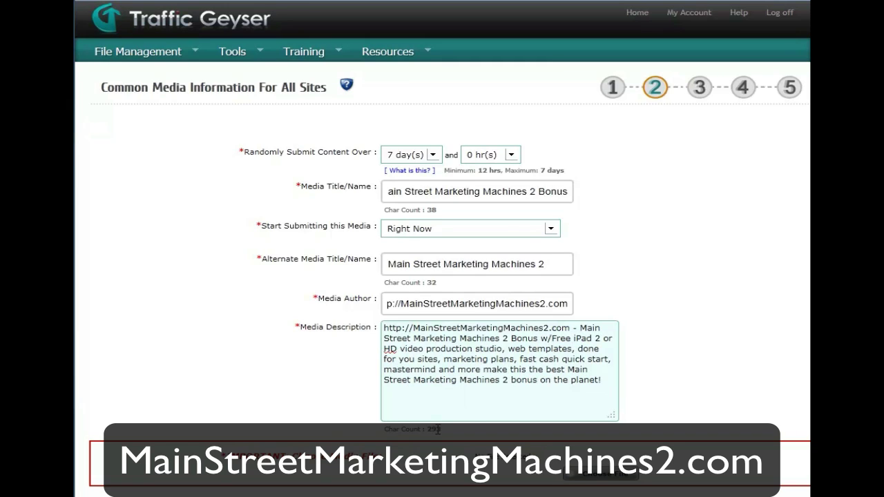
- Remove the words 'production', 'web' and 'marketing plans' from the description
{"action": "double_click", "coordinate": [434, 350]}
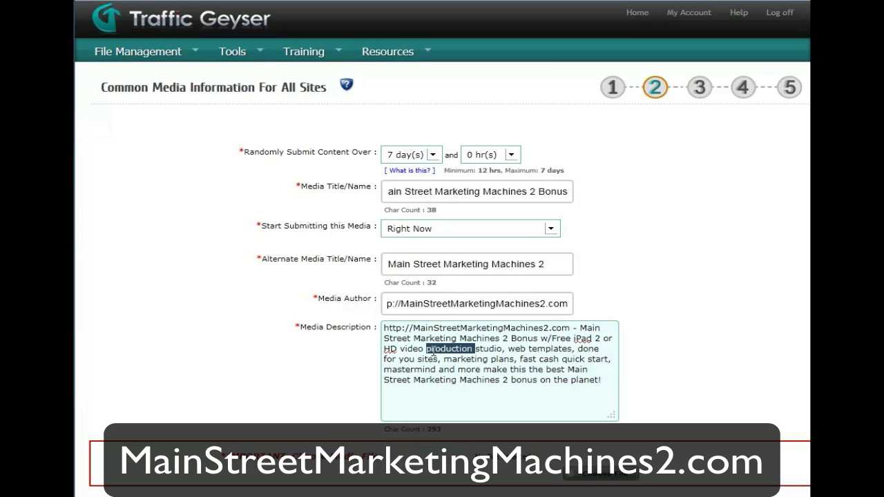
{"action": "key", "text": "BackSpace"}
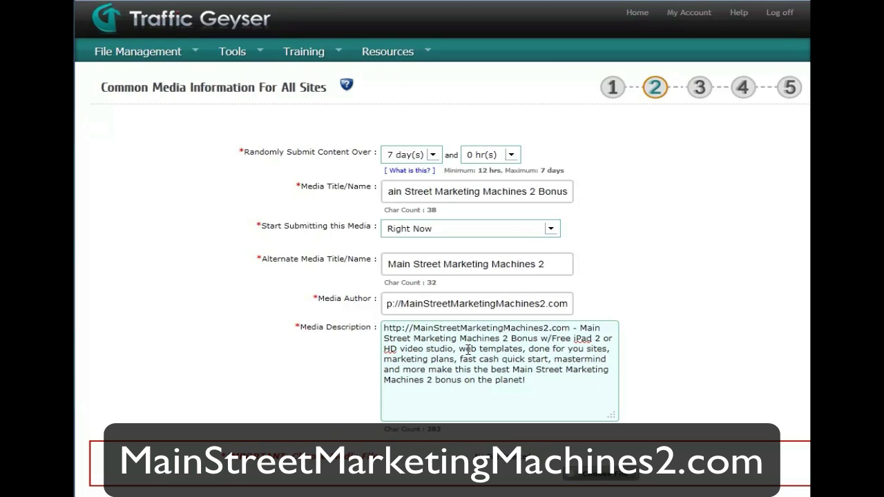
{"action": "double_click", "coordinate": [468, 349]}
{"action": "key", "text": "BackSpace"}
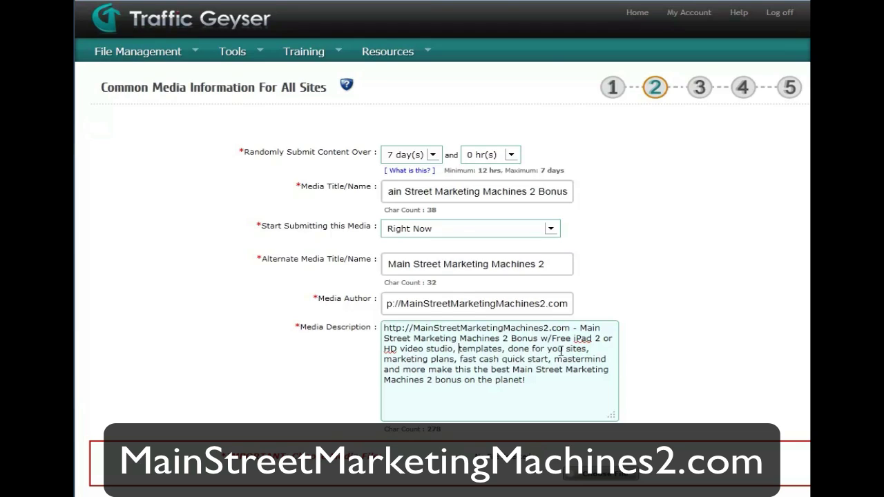
{"action": "double_click", "coordinate": [413, 360]}
{"action": "left_click", "coordinate": [455, 359], "text": "shift"}
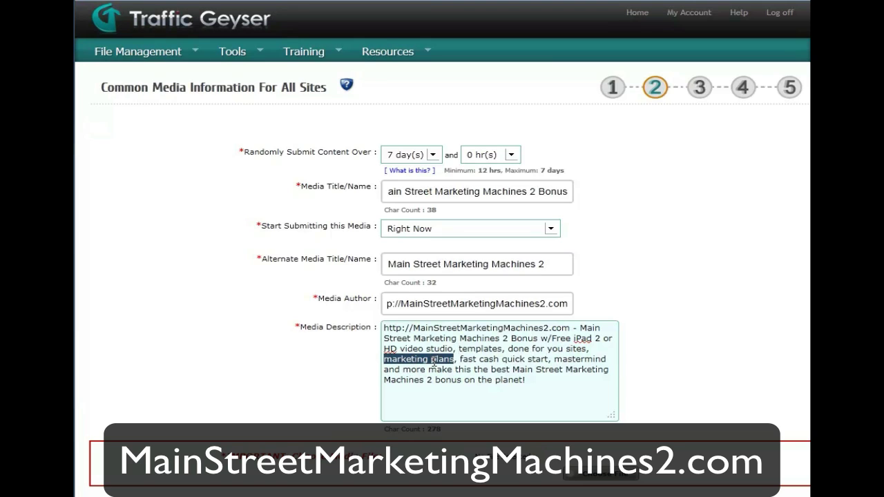
{"action": "key", "text": "BackSpace"}
{"action": "key", "text": "BackSpace"}
{"action": "key", "text": "BackSpace"}
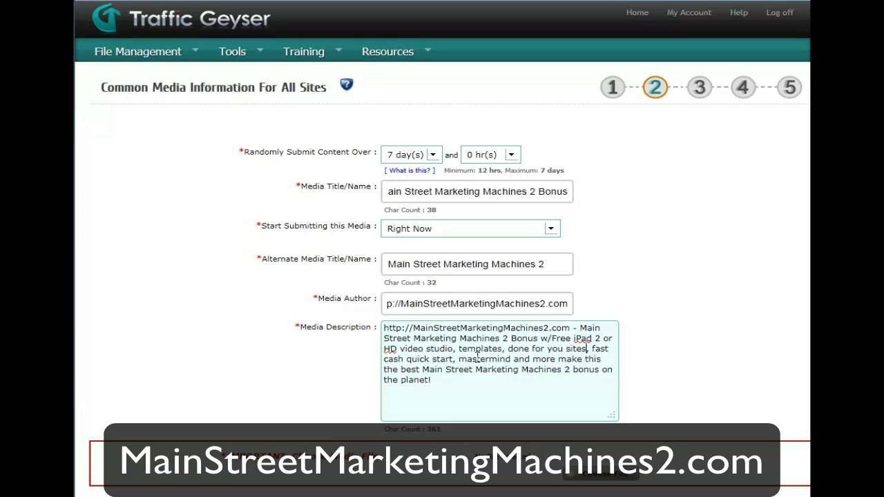
- Delete the closing sentence so the description ends at 'mastermind and more!'
{"action": "left_click", "coordinate": [557, 358]}
{"action": "left_click", "coordinate": [427, 391], "text": "shift"}
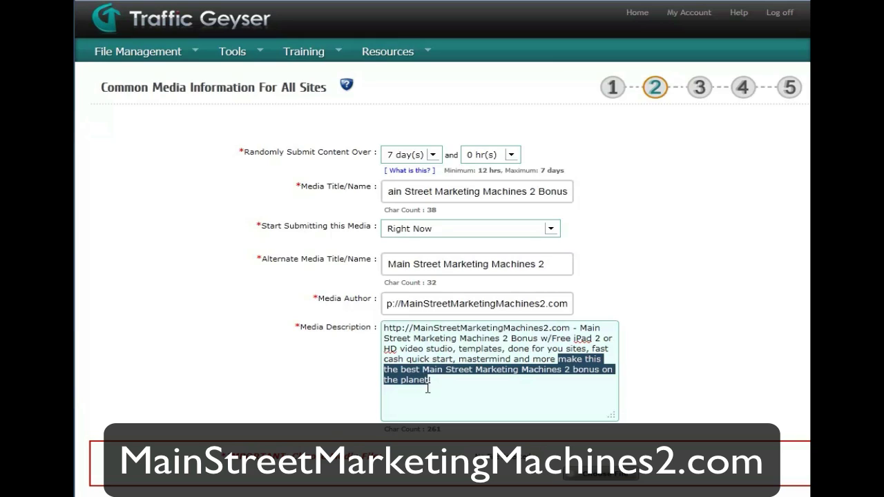
{"action": "key", "text": "BackSpace"}
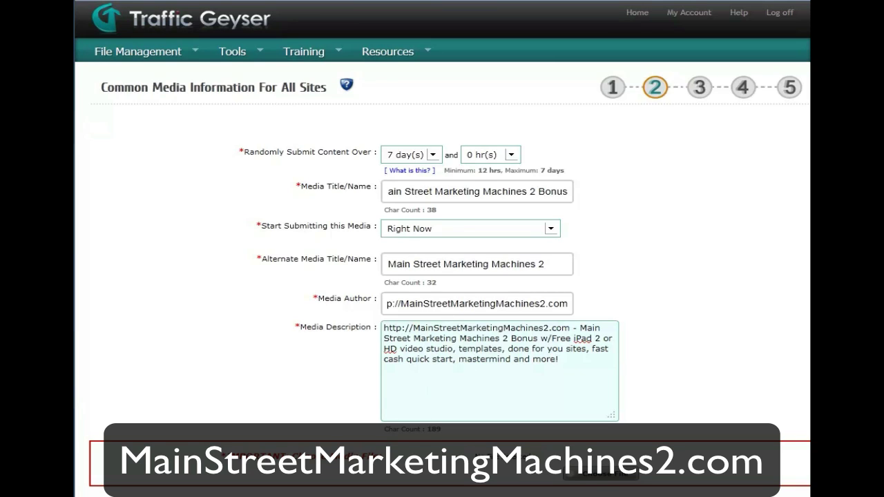
{"action": "left_click", "coordinate": [595, 480]}
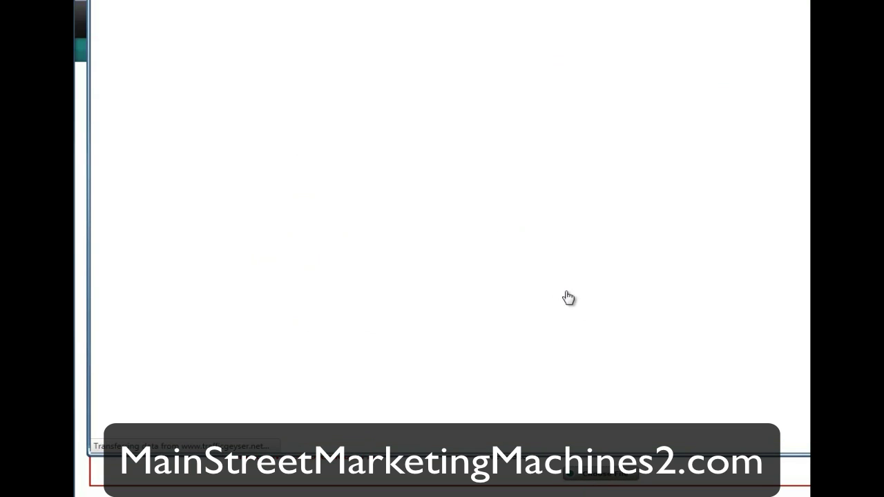
- Select the Main Street Marketing Machines 2 video (11.27 MB mp4, 04/02/2011) from the media library
{"action": "scroll", "coordinate": [481, 169], "scroll_direction": "down", "scroll_amount": 5}
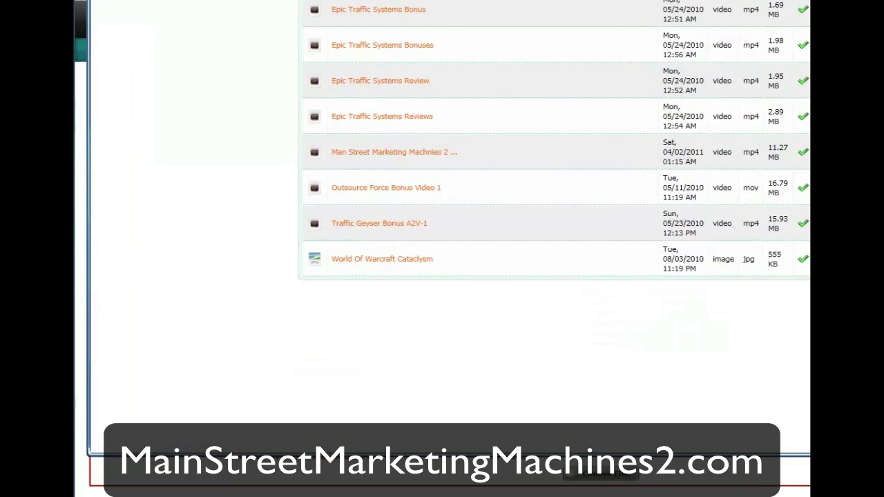
{"action": "left_click", "coordinate": [803, 152]}
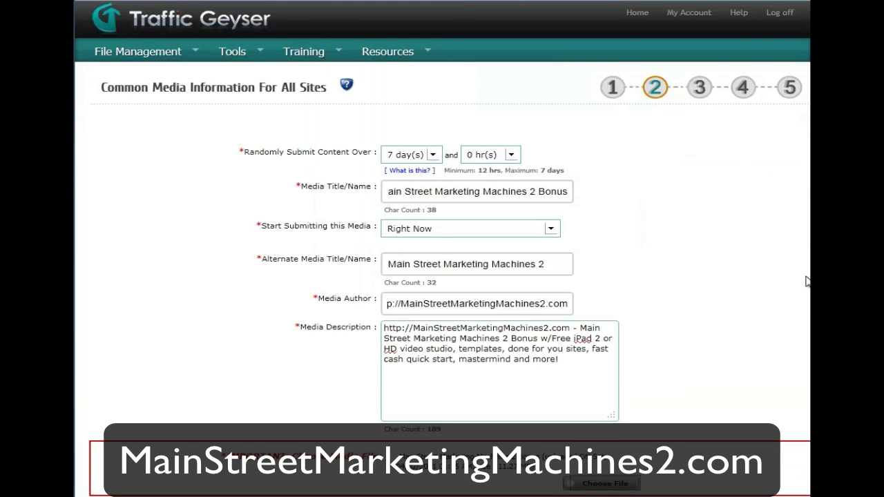
- Enter tags like 'main street marketing machines 2 bonus' and 'msmm2 bonus', then clean and copy them below
{"action": "scroll", "coordinate": [442, 276], "scroll_direction": "down", "scroll_amount": 3}
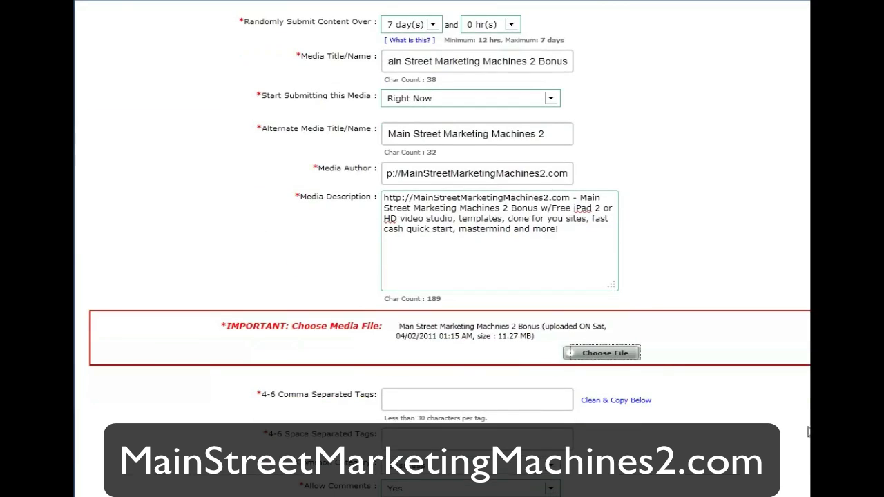
{"action": "scroll", "coordinate": [808, 432], "scroll_direction": "down", "scroll_amount": 5}
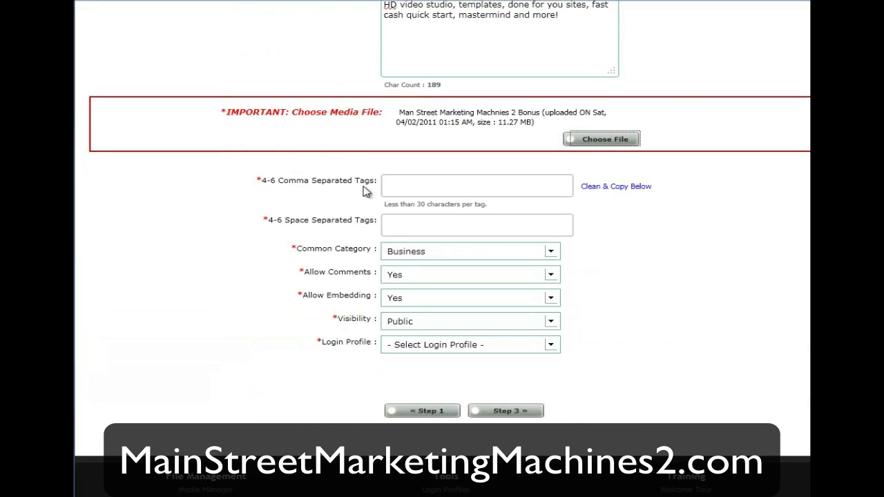
{"action": "left_click", "coordinate": [395, 183]}
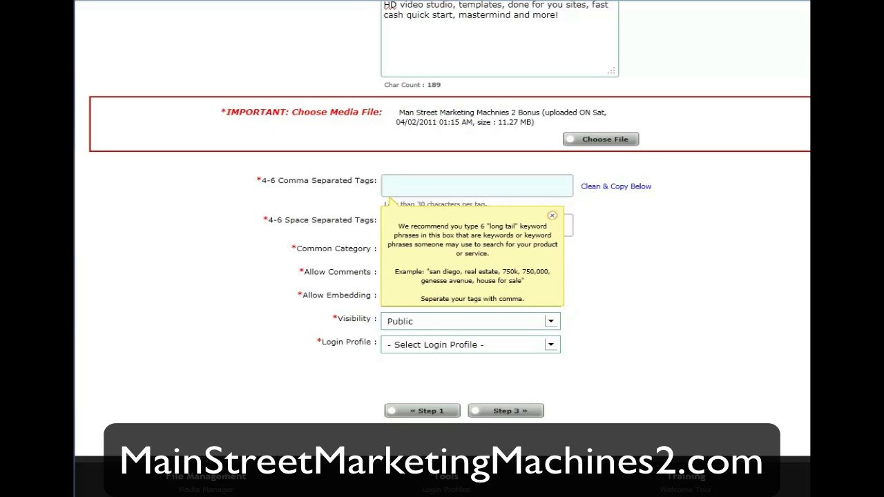
{"action": "type", "text": "main street marketing machines 2 bonus, "}
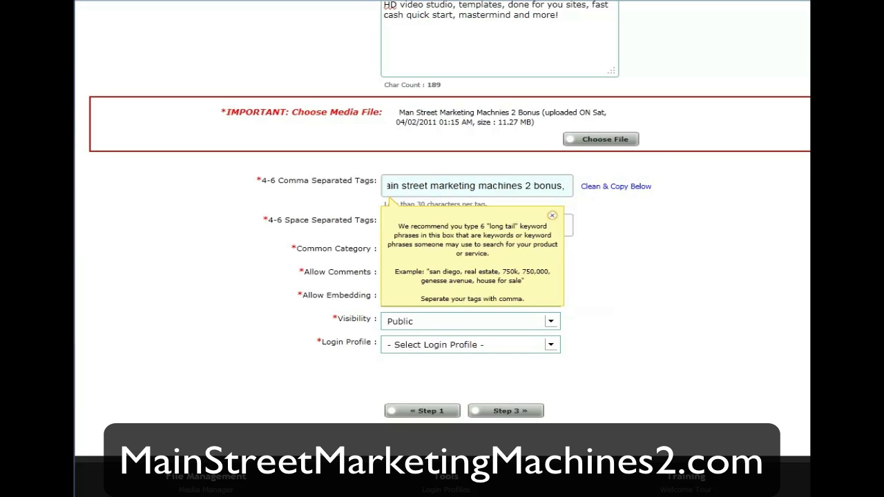
{"action": "type", "text": "main street marketing machines, "}
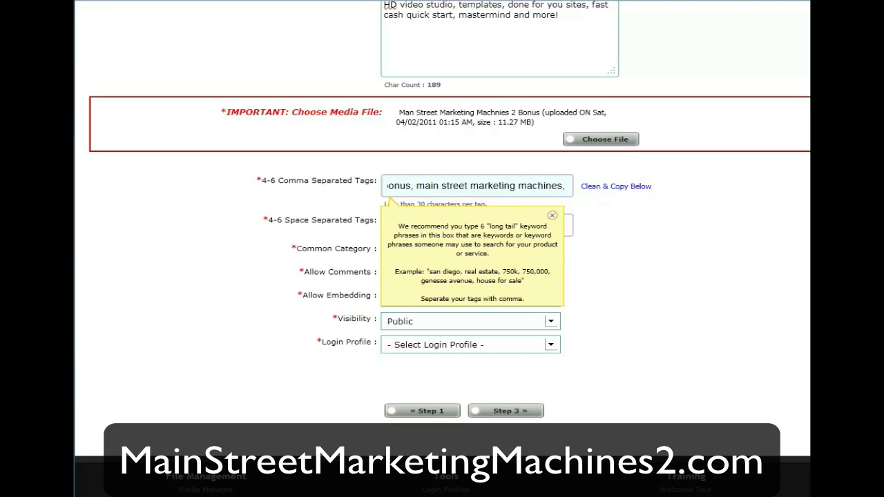
{"action": "type", "text": "msmm2 bonus"}
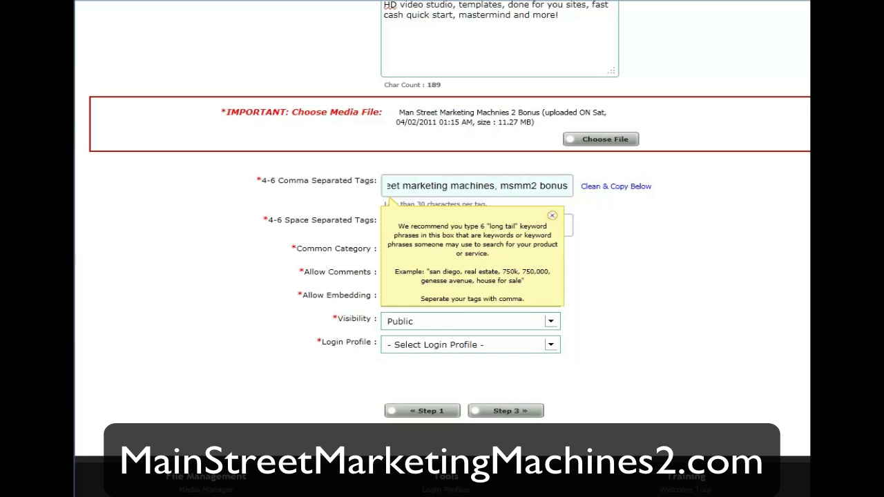
{"action": "type", "text": ", ma"}
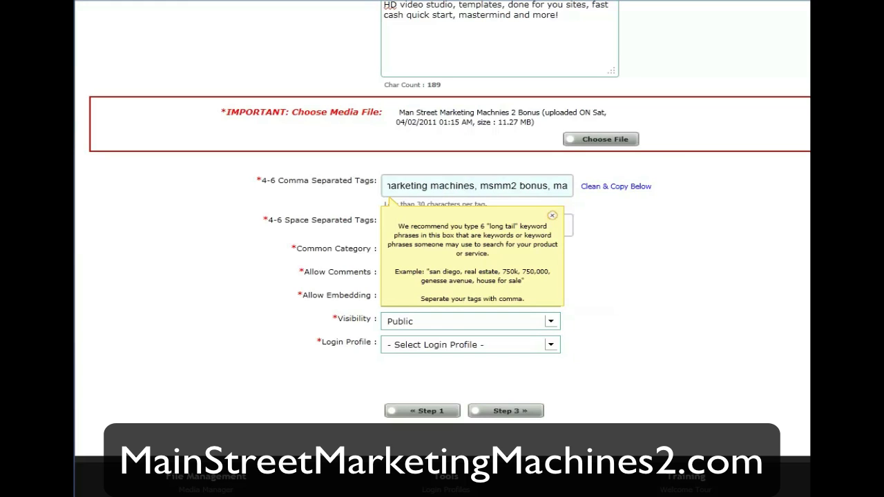
{"action": "type", "text": "in street marketing machines bonus"}
{"action": "key", "text": "Tab"}
{"action": "key", "text": "Return"}
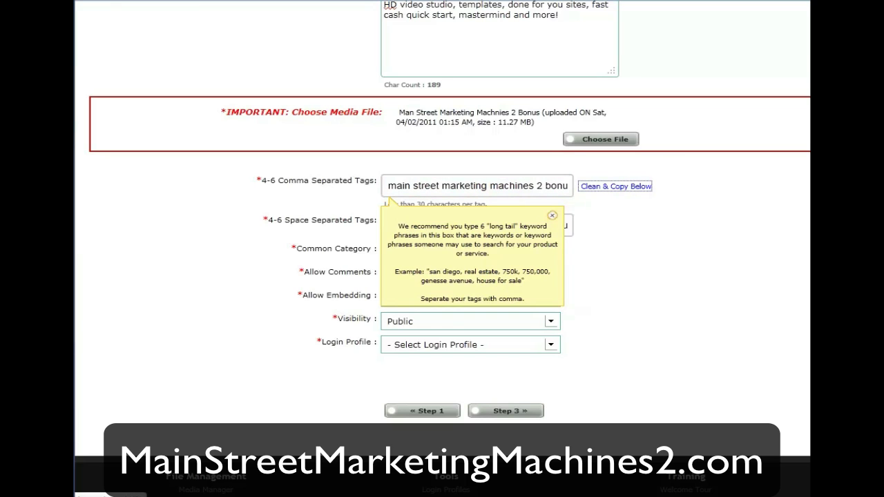
{"action": "left_click", "coordinate": [551, 216]}
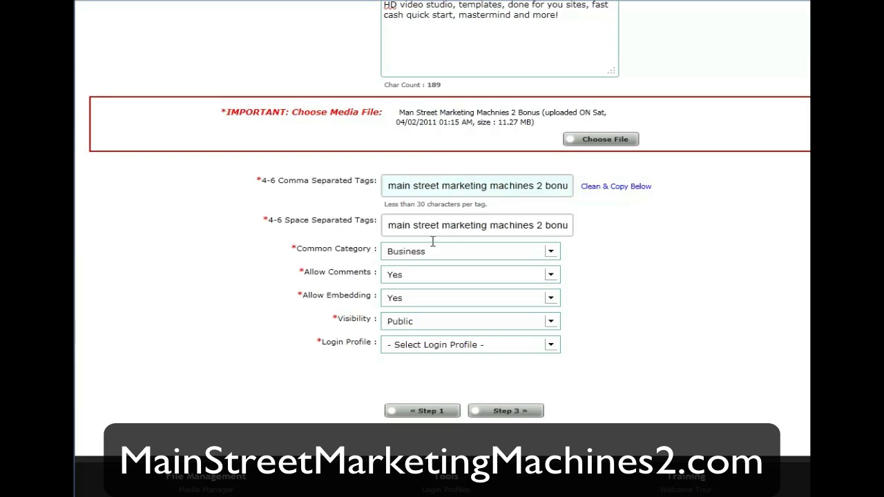
- Keep comments allowed and Business category, choose Default Profile login, and continue to step 3
{"action": "left_click", "coordinate": [420, 278]}
{"action": "left_click", "coordinate": [551, 256]}
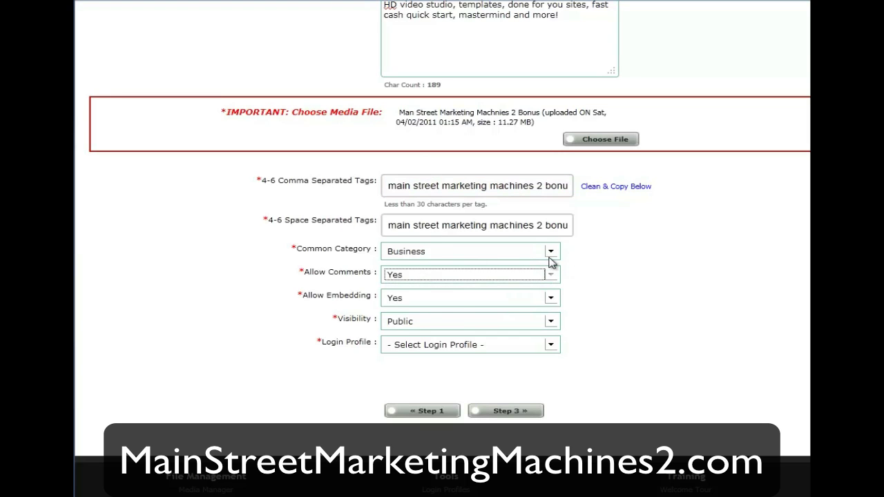
{"action": "left_click", "coordinate": [552, 258]}
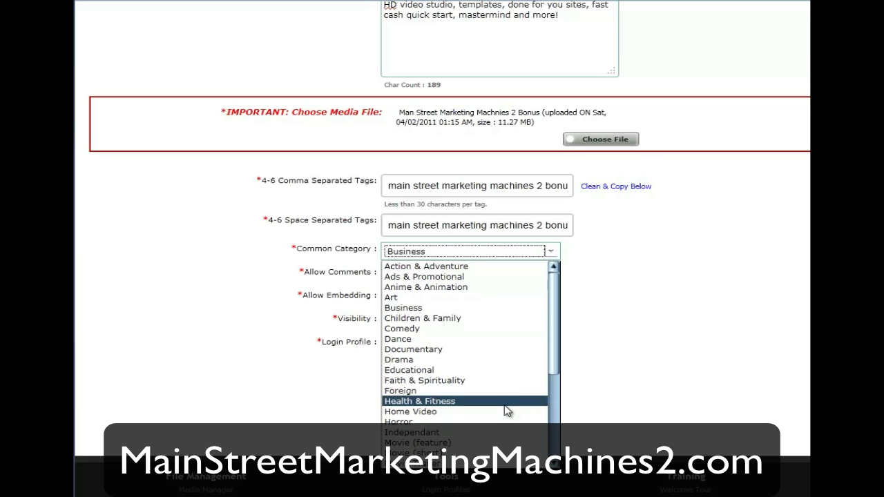
{"action": "left_click", "coordinate": [646, 267]}
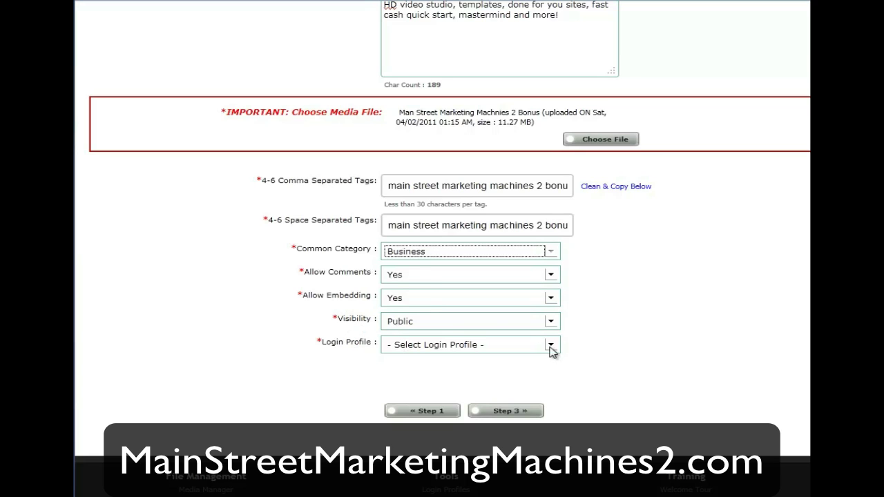
{"action": "left_click", "coordinate": [442, 346]}
{"action": "left_click", "coordinate": [435, 371]}
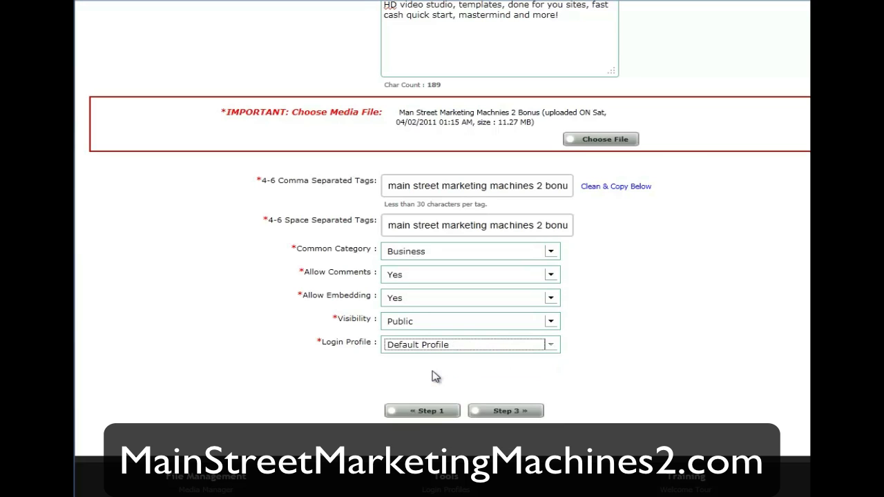
{"action": "left_click", "coordinate": [502, 408]}
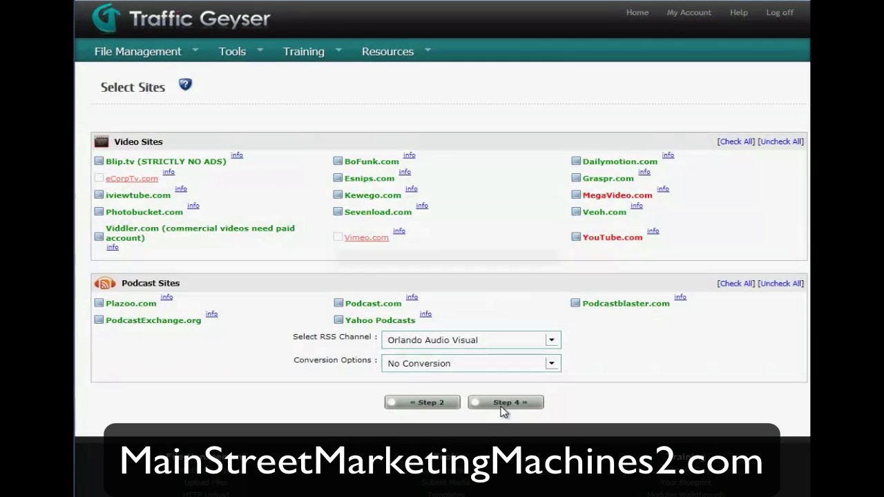
- Select Blip.tv, iviewtube.com and all video sites except YouTube.com, plus all podcast sites
{"action": "left_click", "coordinate": [98, 161]}
{"action": "left_click", "coordinate": [99, 196]}
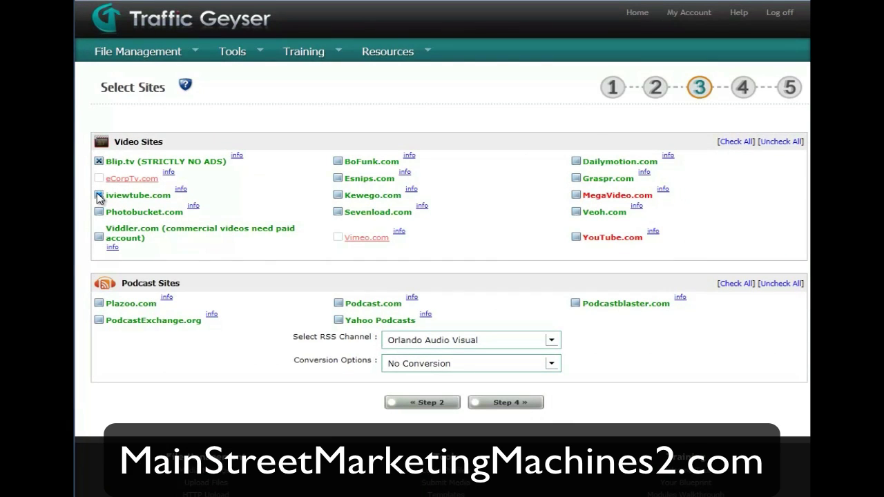
{"action": "left_click", "coordinate": [735, 141]}
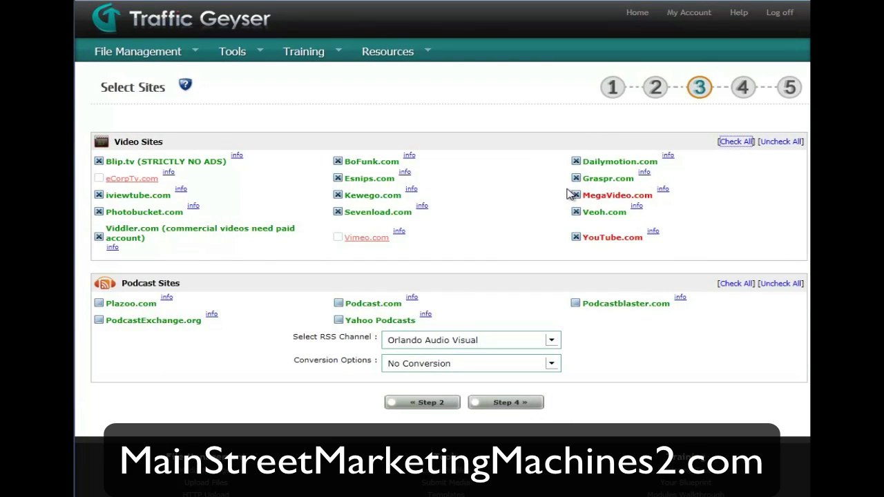
{"action": "left_click", "coordinate": [576, 237]}
{"action": "left_click", "coordinate": [736, 284]}
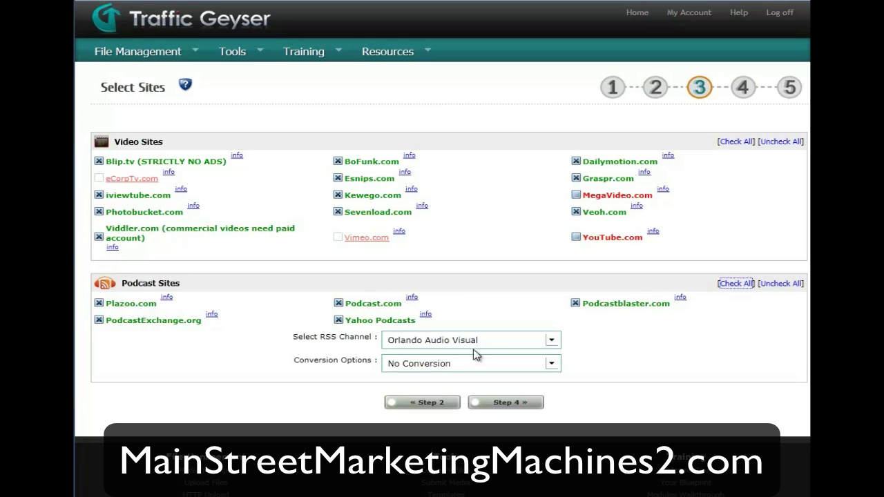
- Set the RSS channel to Real Estate Profit Coach and conversion to MP4 podcast (iTunes-compatible)
{"action": "left_click", "coordinate": [551, 343]}
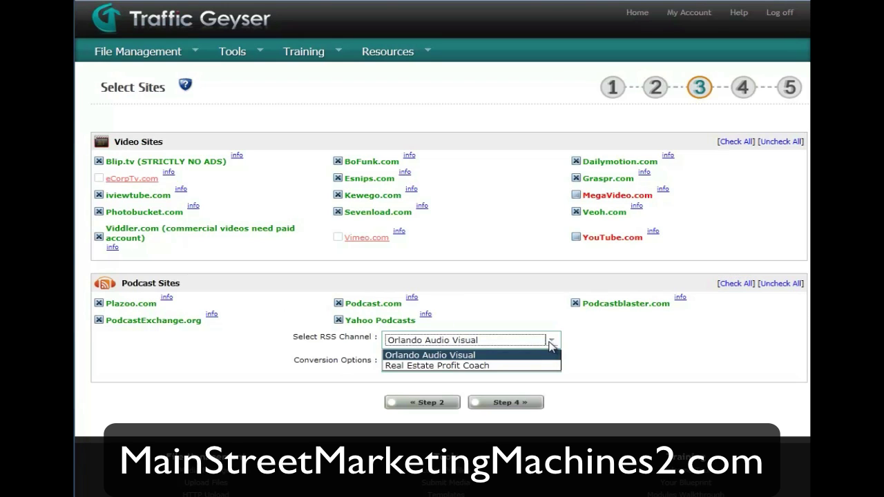
{"action": "left_click", "coordinate": [535, 366]}
{"action": "left_click", "coordinate": [733, 346]}
{"action": "left_click", "coordinate": [553, 366]}
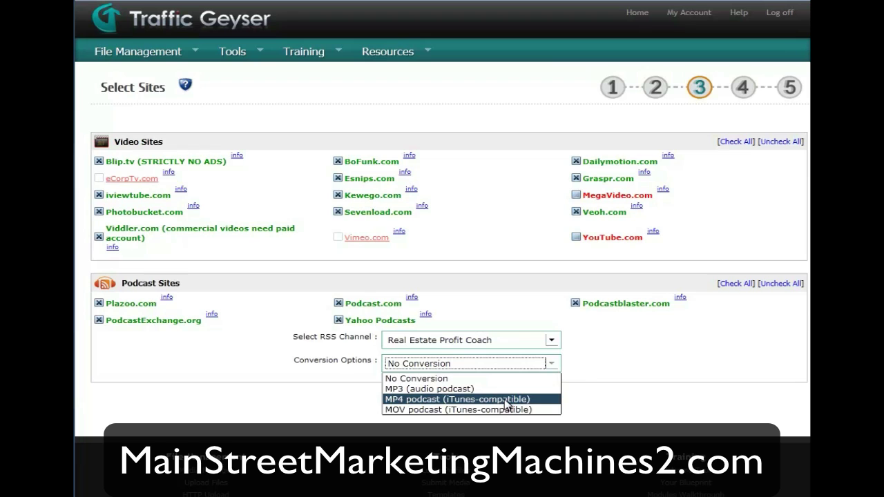
{"action": "left_click", "coordinate": [506, 399]}
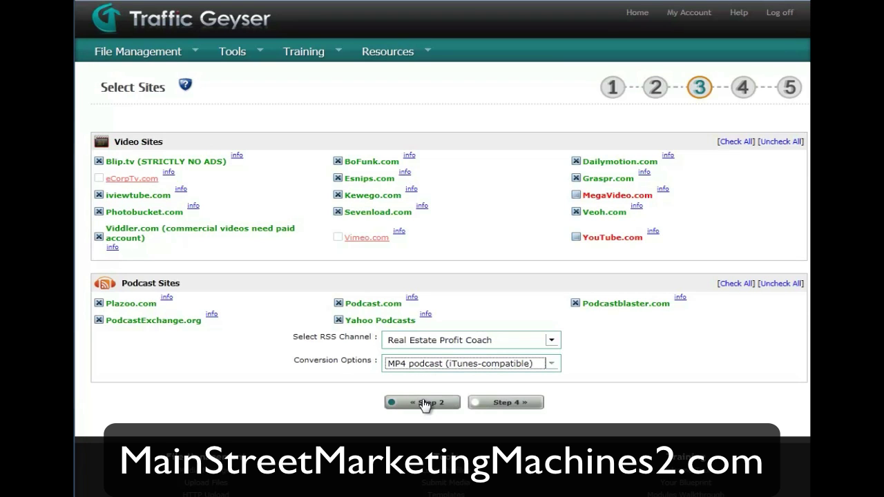
- On step 4 Custom Fields, keep BoFunk's category as Other and set iviewtube's to Education
{"action": "left_click", "coordinate": [509, 403]}
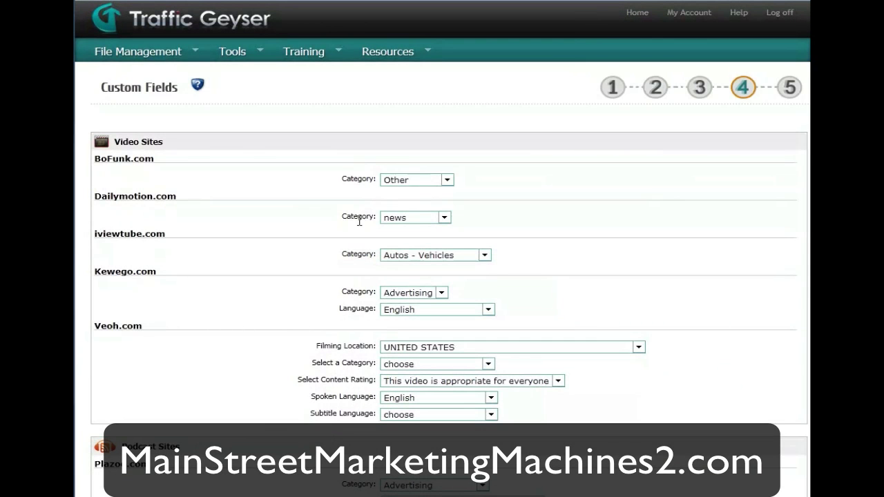
{"action": "left_click", "coordinate": [446, 179]}
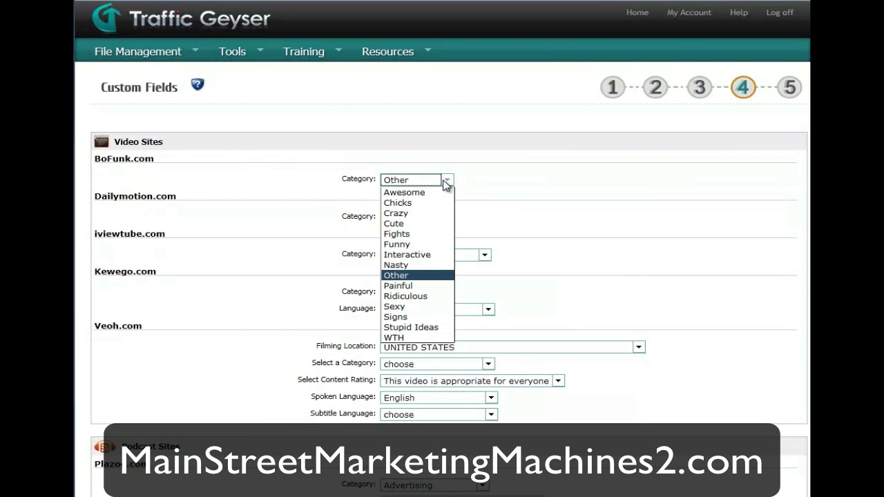
{"action": "left_click", "coordinate": [412, 279]}
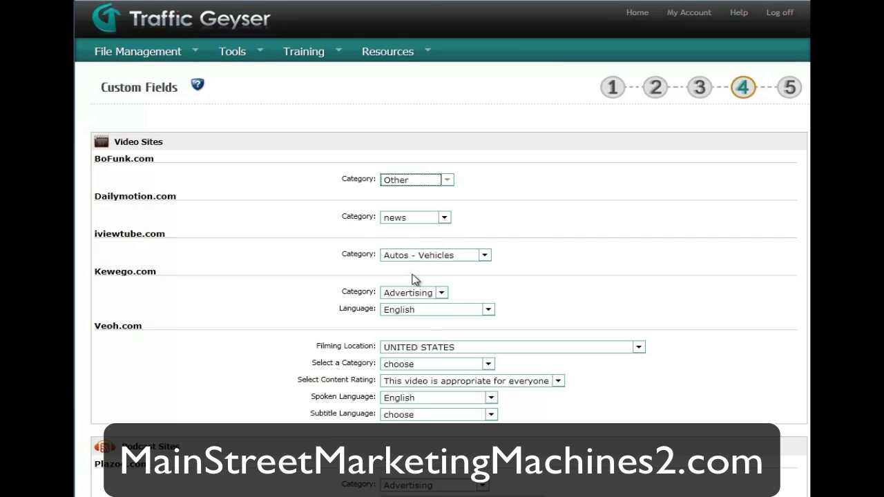
{"action": "left_click", "coordinate": [484, 254]}
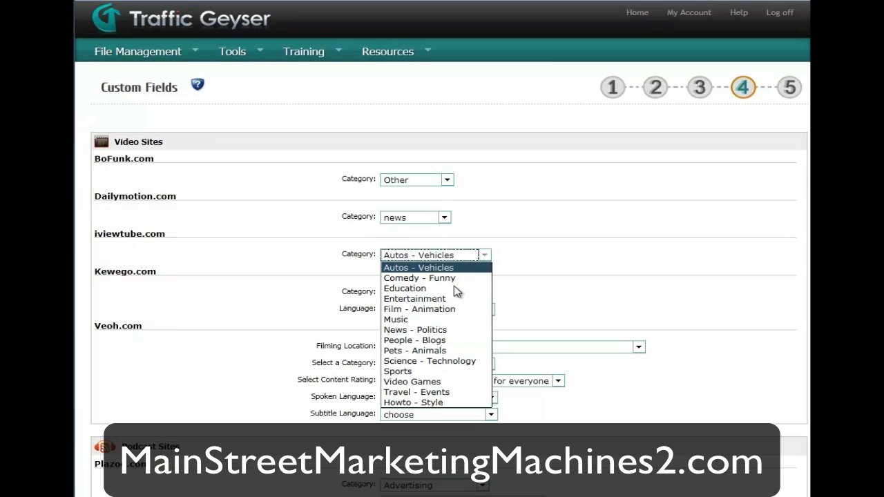
{"action": "left_click", "coordinate": [447, 289]}
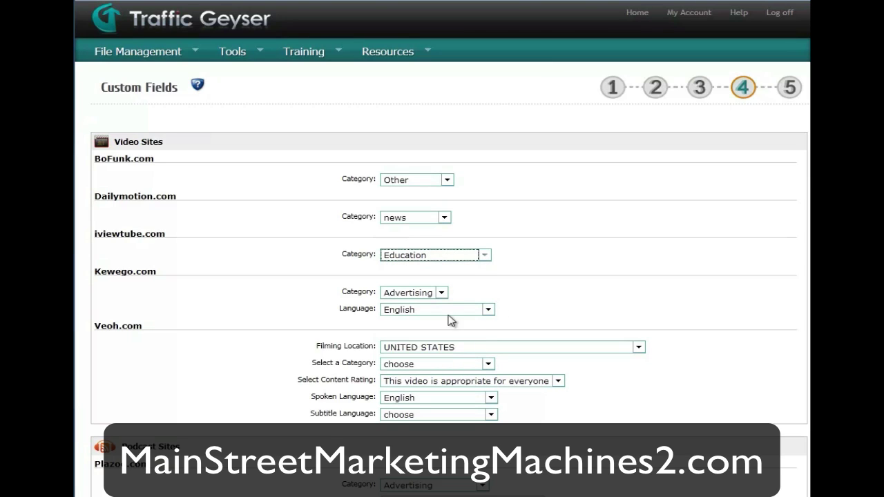
- Set Kewego's and Veoh's categories to News, leaving the subtitle language unset
{"action": "left_click", "coordinate": [443, 294]}
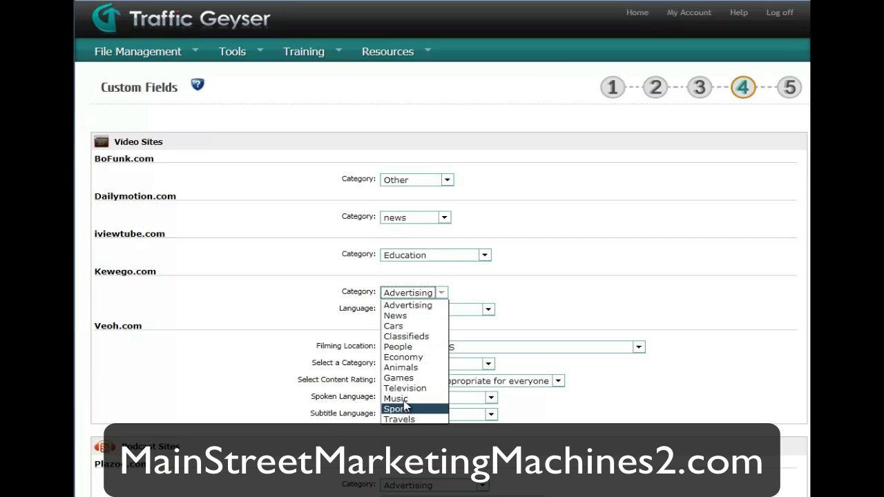
{"action": "left_click", "coordinate": [402, 316]}
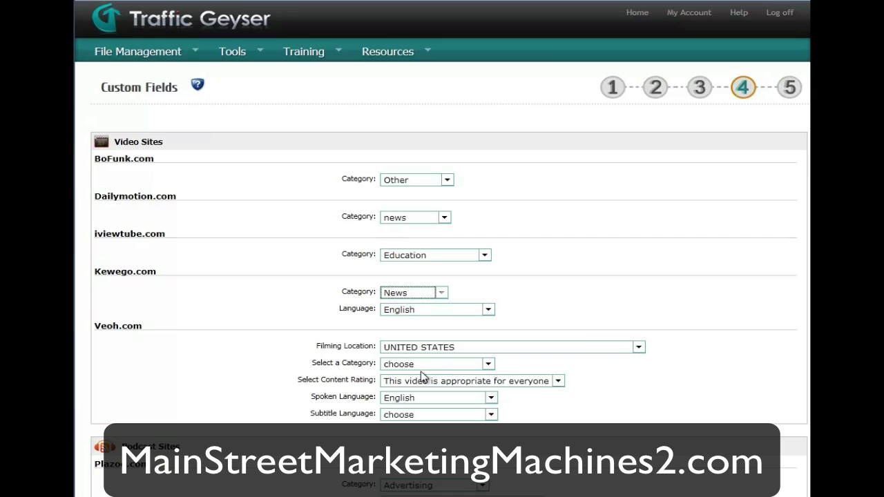
{"action": "left_click", "coordinate": [411, 365]}
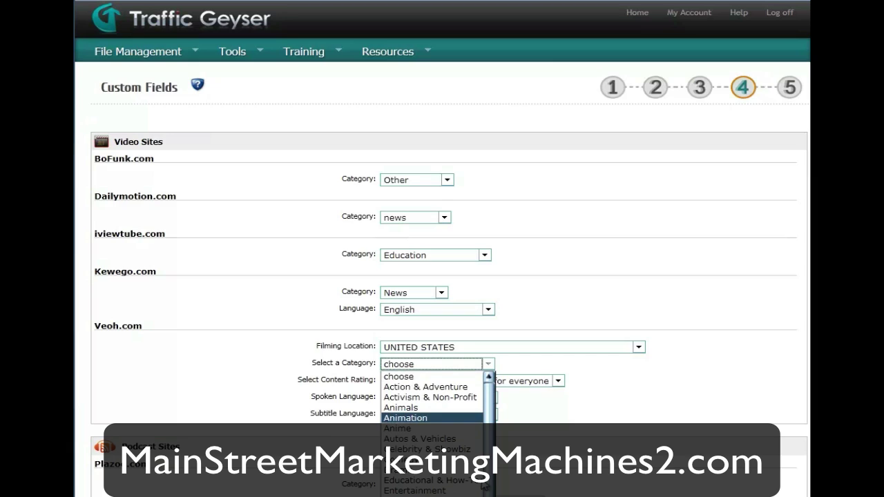
{"action": "scroll", "coordinate": [485, 486], "scroll_direction": "down", "scroll_amount": 1}
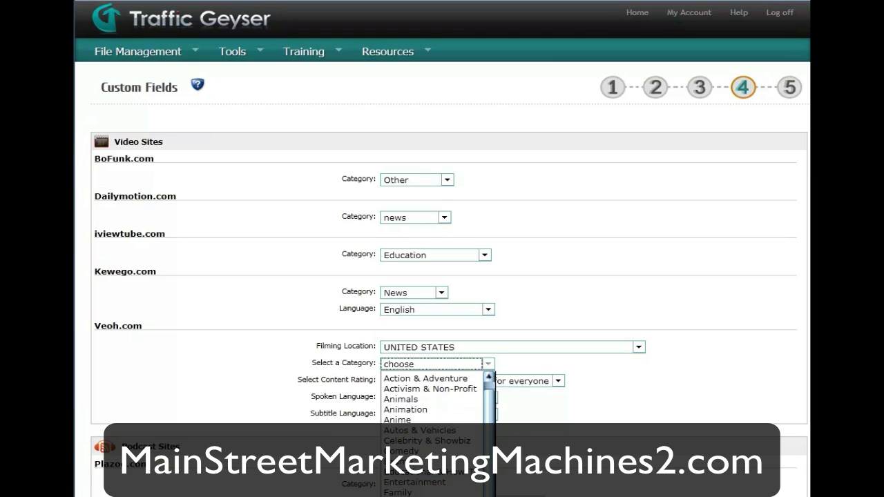
{"action": "left_click", "coordinate": [428, 483]}
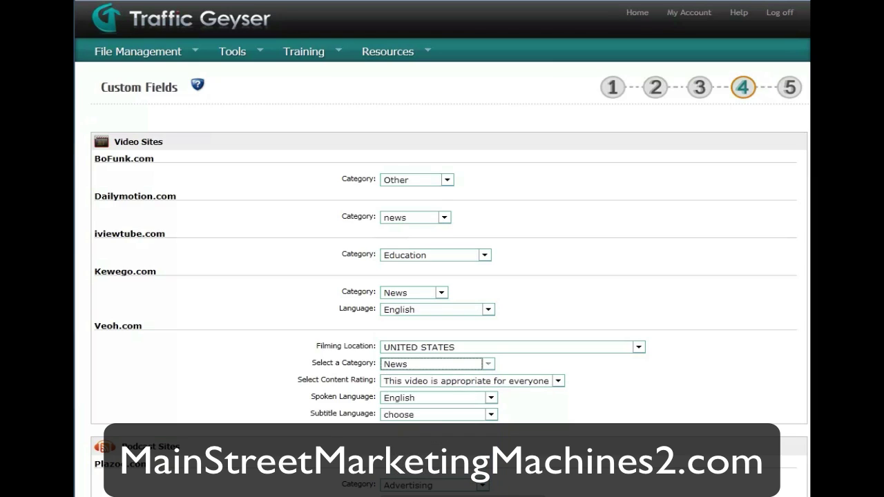
{"action": "left_click", "coordinate": [427, 415]}
{"action": "left_click", "coordinate": [654, 366]}
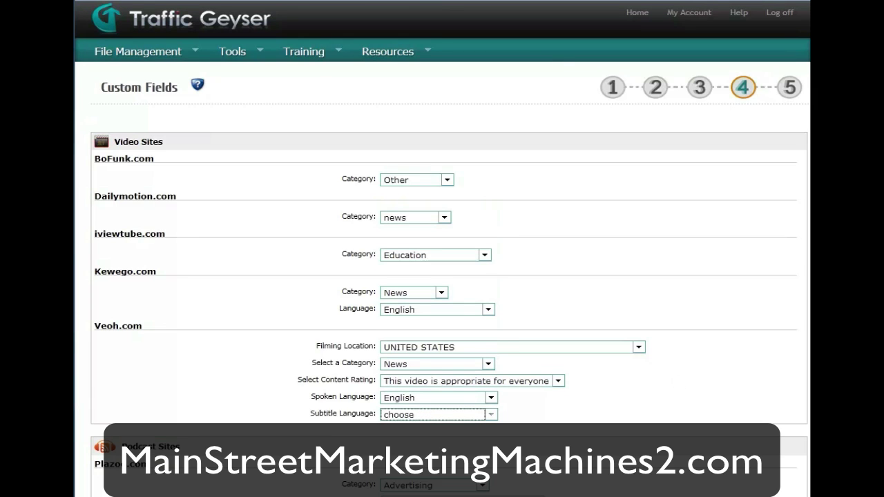
{"action": "scroll", "coordinate": [805, 300], "scroll_direction": "down", "scroll_amount": 5}
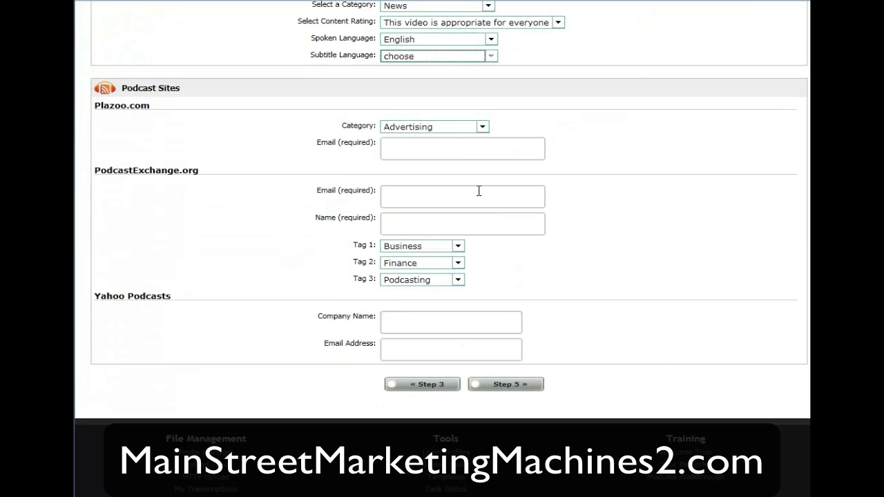
- Enter the contact e-mail in Plazoo's Email field and paste it into PodcastExchange's
{"action": "left_click", "coordinate": [424, 152]}
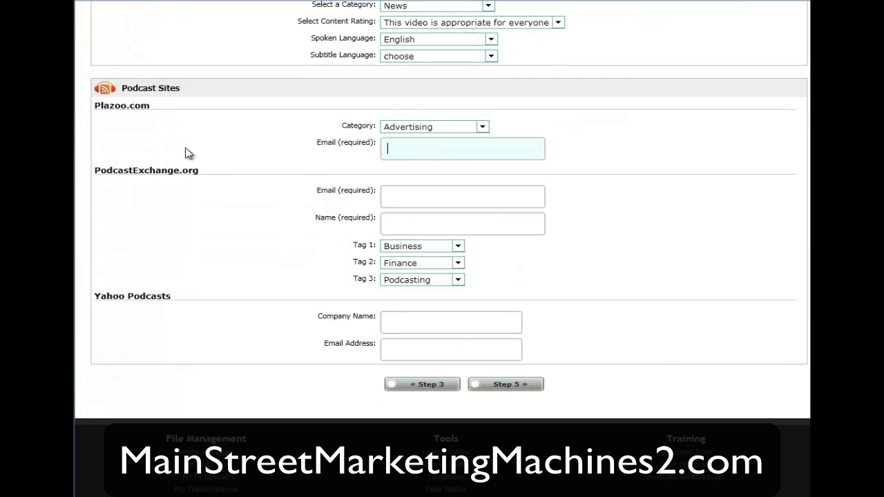
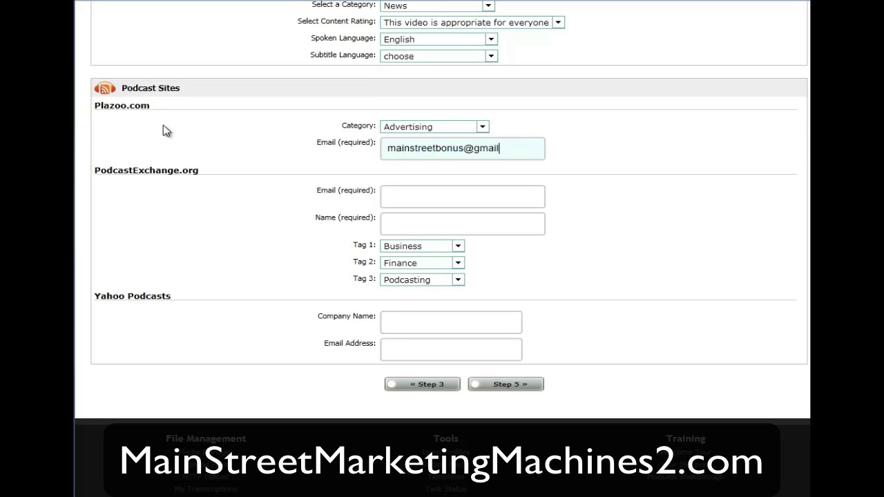
{"action": "key", "text": "Tab"}
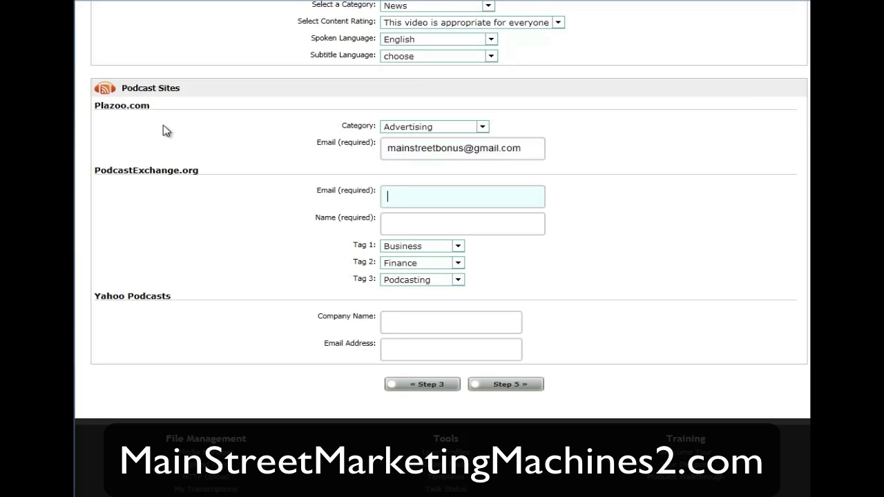
{"action": "double_click", "coordinate": [422, 147]}
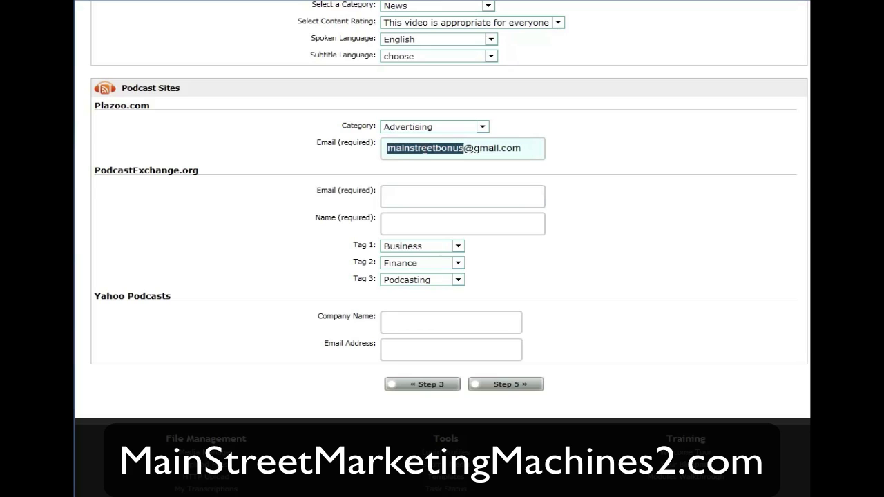
{"action": "triple_click", "coordinate": [424, 149]}
{"action": "key", "text": "ctrl+c"}
{"action": "key", "text": "Tab"}
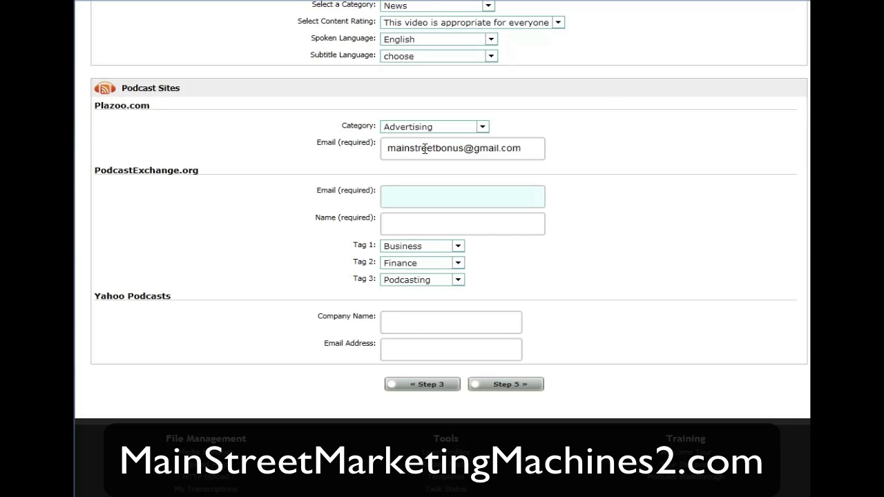
{"action": "key", "text": "ctrl+v"}
- Fill PodcastExchange's contact name and company MMS, paste the e-mail for Yahoo Podcasts, and continue to step 5
{"action": "key", "text": "Tab"}
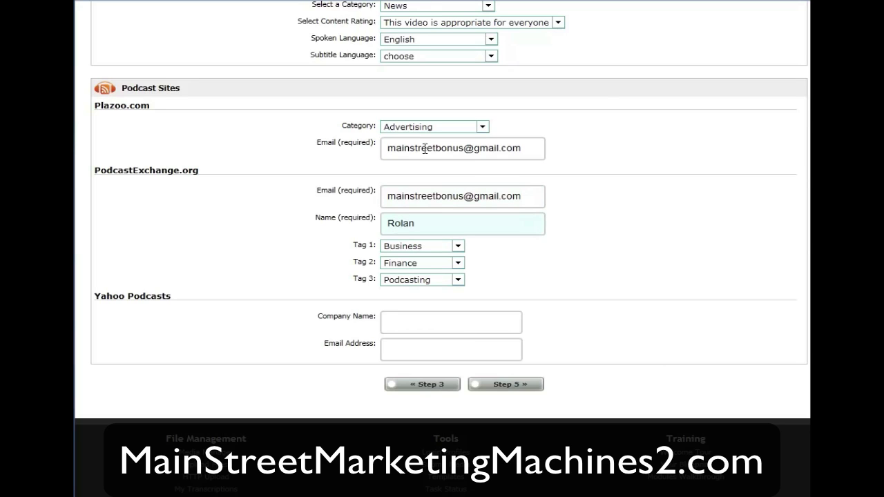
{"action": "key", "text": "Tab"}
{"action": "key", "text": "Tab"}
{"action": "key", "text": "Tab"}
{"action": "key", "text": "Tab"}
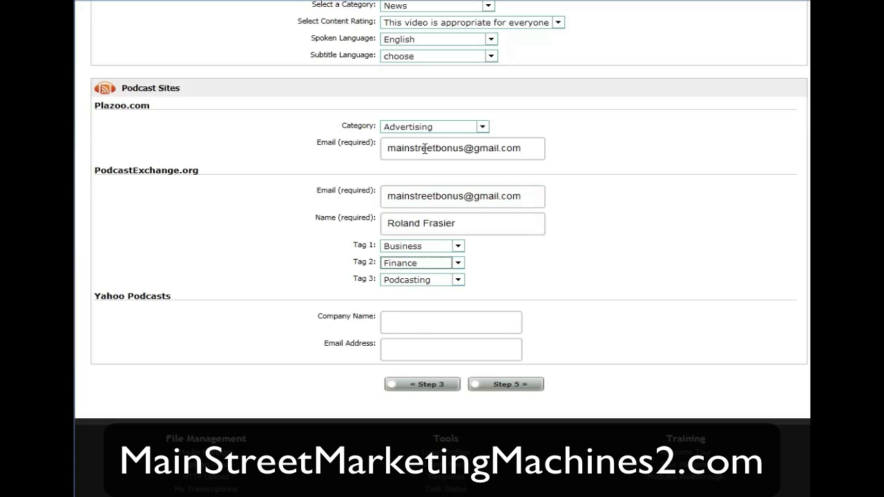
{"action": "type", "text": "MMS"}
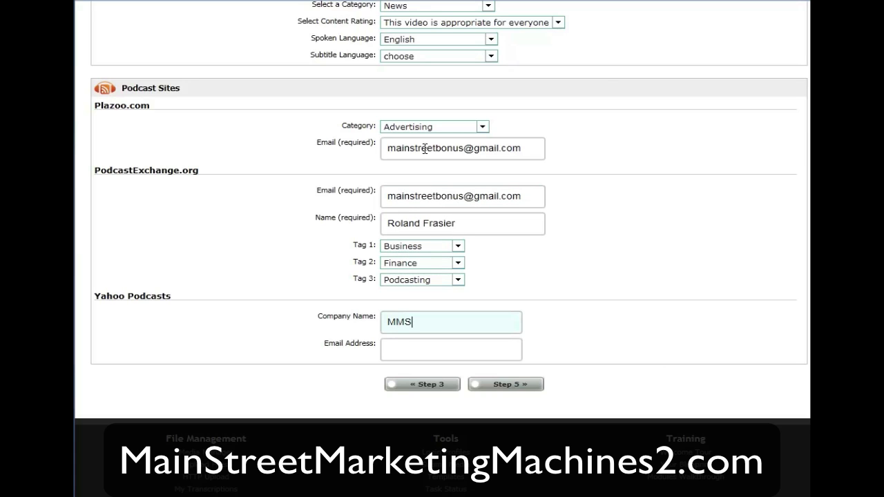
{"action": "key", "text": "Tab"}
{"action": "key", "text": "Tab"}
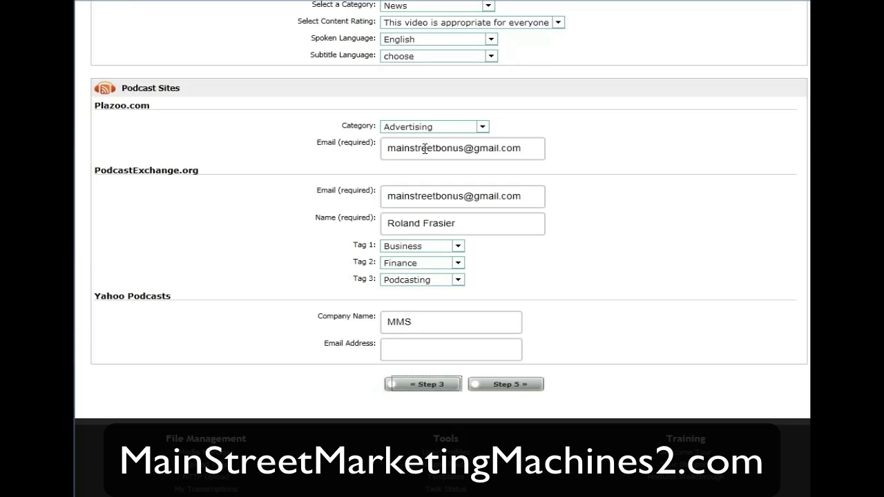
{"action": "left_click", "coordinate": [391, 350]}
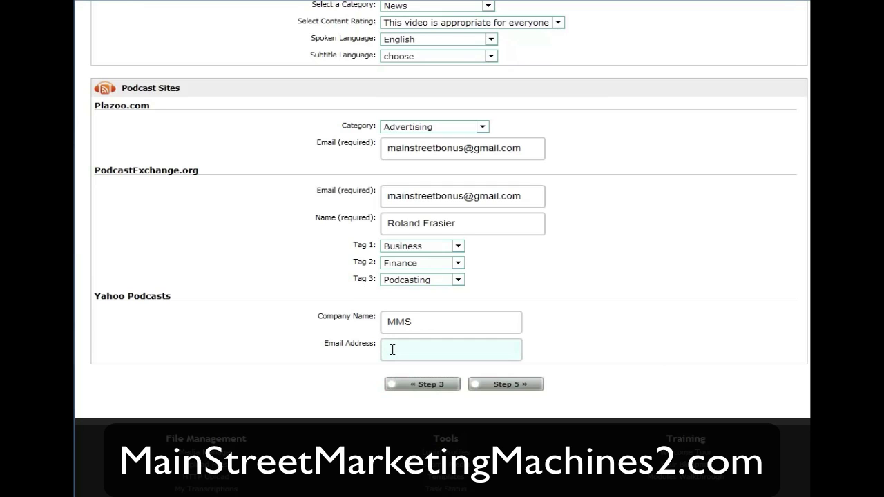
{"action": "key", "text": "ctrl+v"}
{"action": "left_click", "coordinate": [480, 383]}
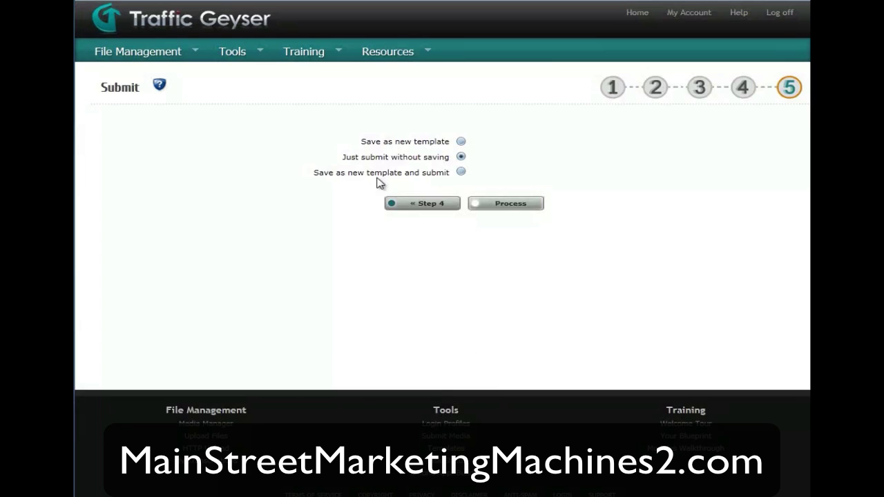
- Process the job, saving the settings as a new template named 'MSMM2 Launch Videos'
{"action": "left_click", "coordinate": [460, 141]}
{"action": "left_click", "coordinate": [483, 192]}
{"action": "type", "text": "MSMM2"}
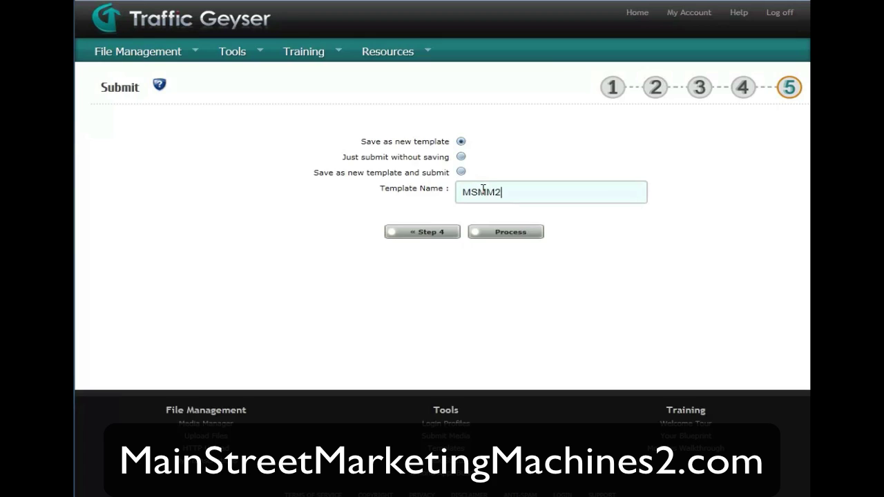
{"action": "type", "text": " Launch Videos"}
{"action": "left_click", "coordinate": [503, 231]}
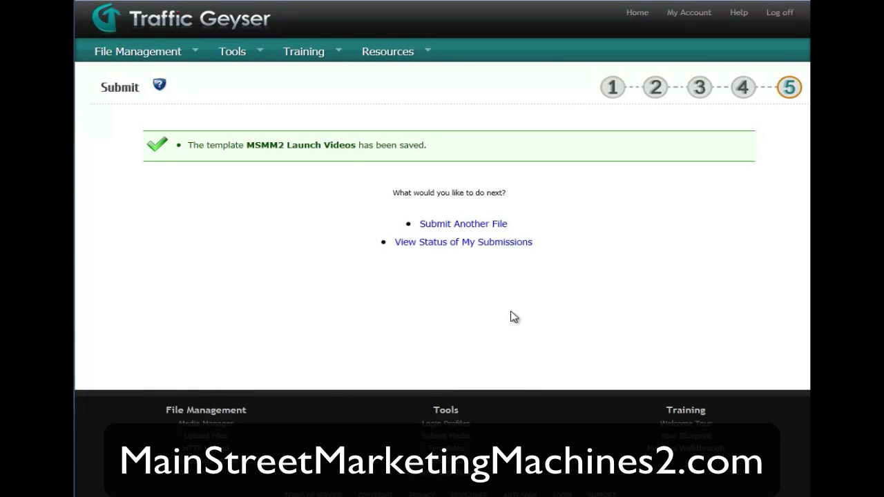
- Open the Task Status page listing all submissions (1–20 of 363)
{"action": "left_click", "coordinate": [459, 243]}
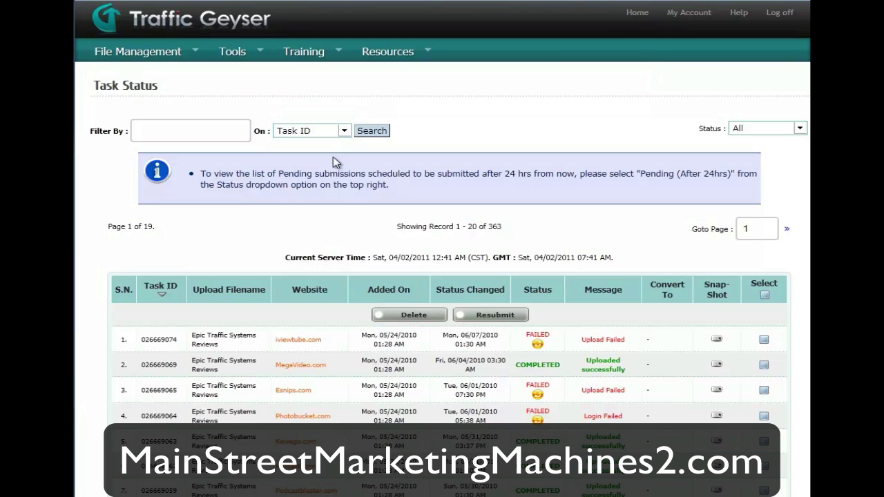
{"action": "mouse_move", "coordinate": [235, 53]}
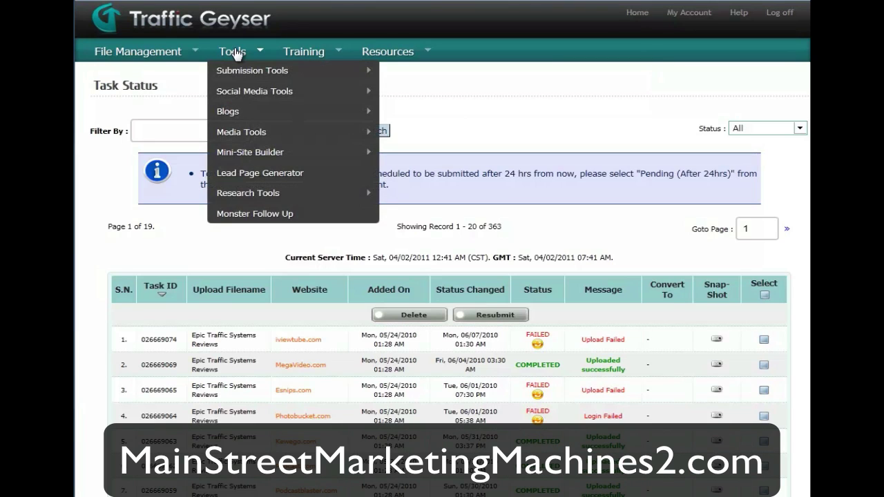